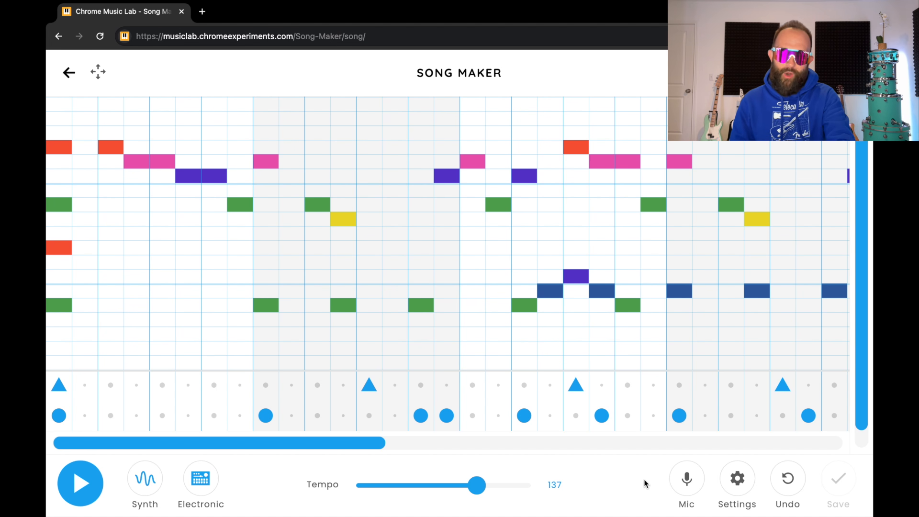
Play the example song through, then stop it
{"action": "key", "text": "space"}
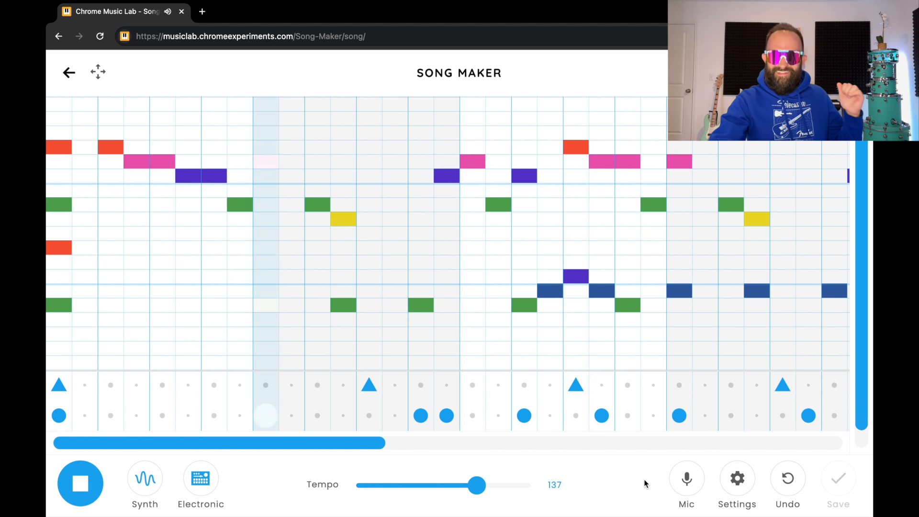
{"action": "key", "text": "space"}
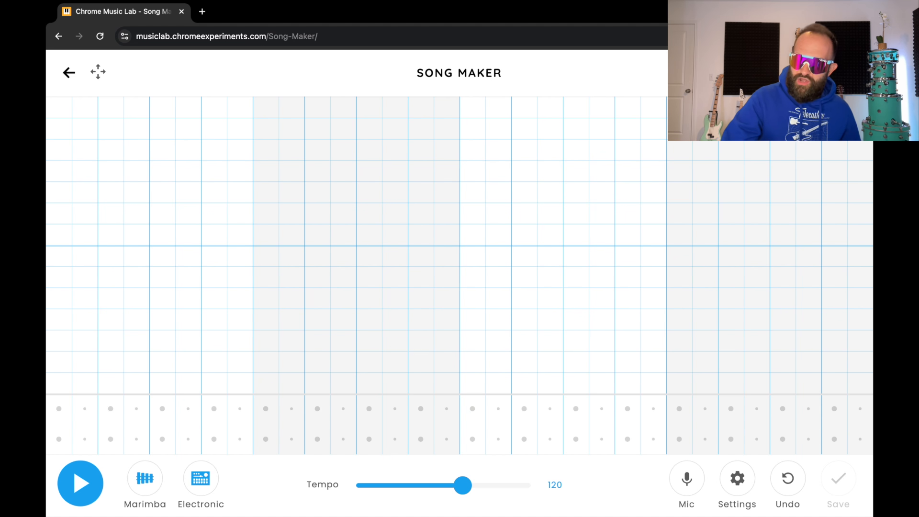
Set the song to 9 bars, starting on A, with a 3-octave range
{"action": "left_click", "coordinate": [733, 480]}
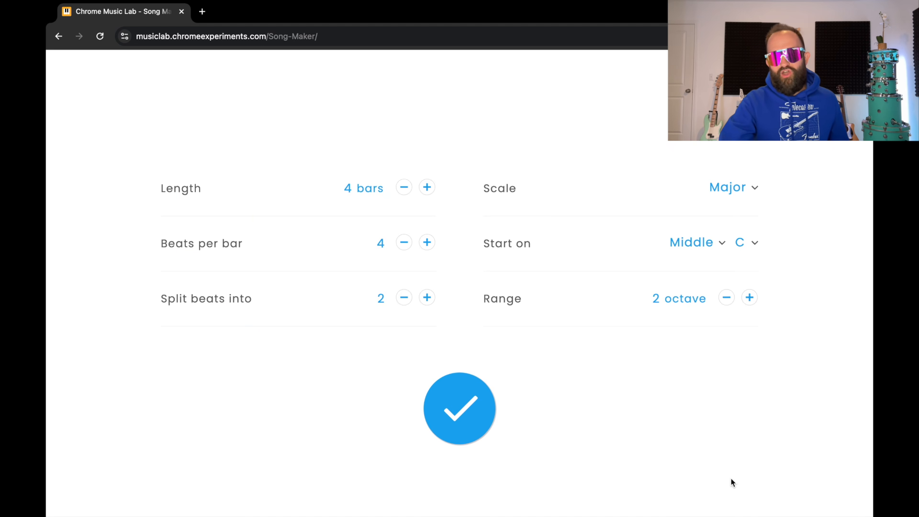
{"action": "left_click", "coordinate": [427, 187]}
{"action": "left_click", "coordinate": [426, 187]}
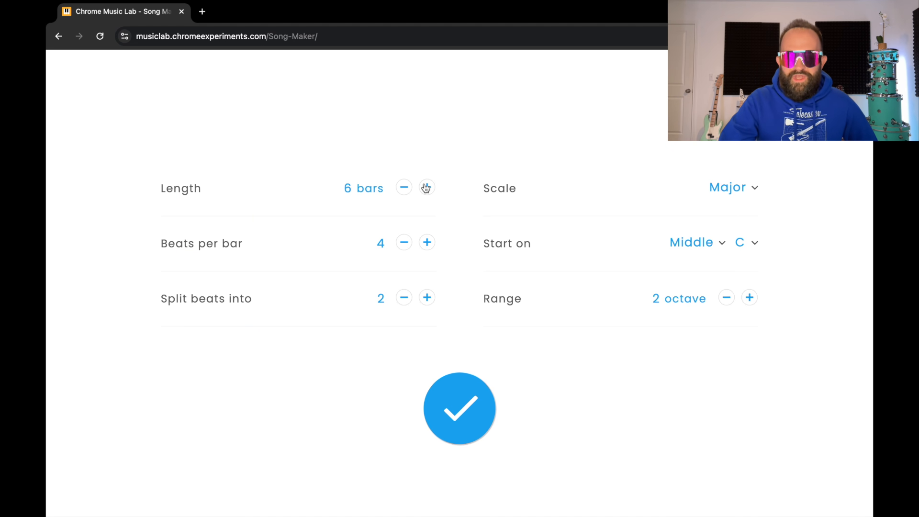
{"action": "left_click", "coordinate": [427, 187]}
{"action": "left_click", "coordinate": [427, 187]}
{"action": "left_click", "coordinate": [426, 188]}
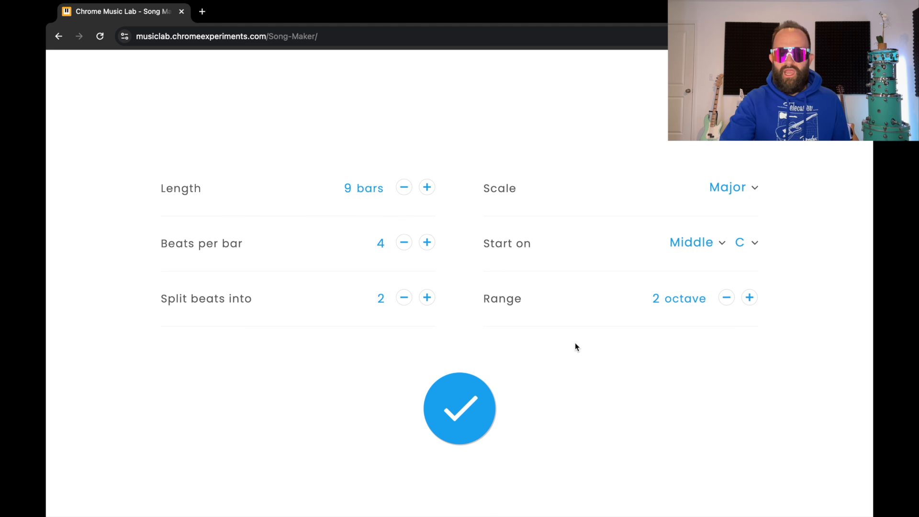
{"action": "left_click", "coordinate": [748, 246]}
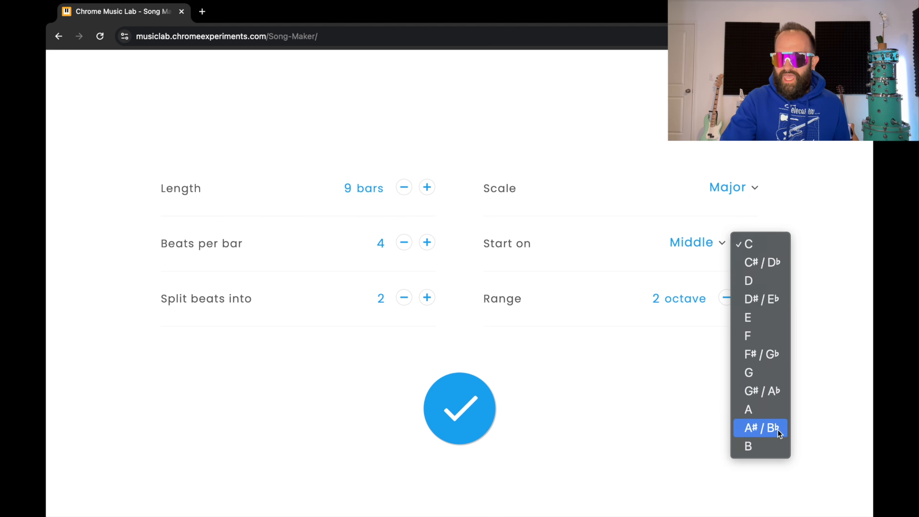
{"action": "left_click", "coordinate": [775, 415]}
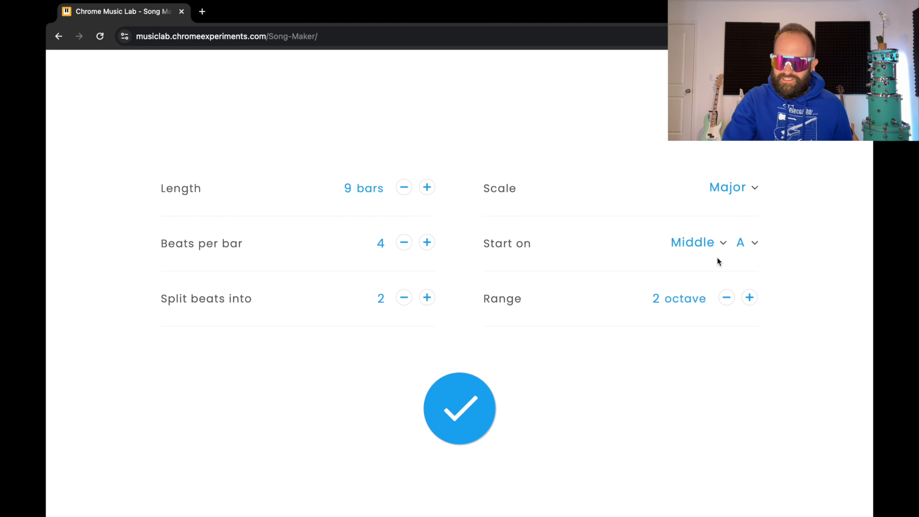
{"action": "left_click", "coordinate": [750, 299]}
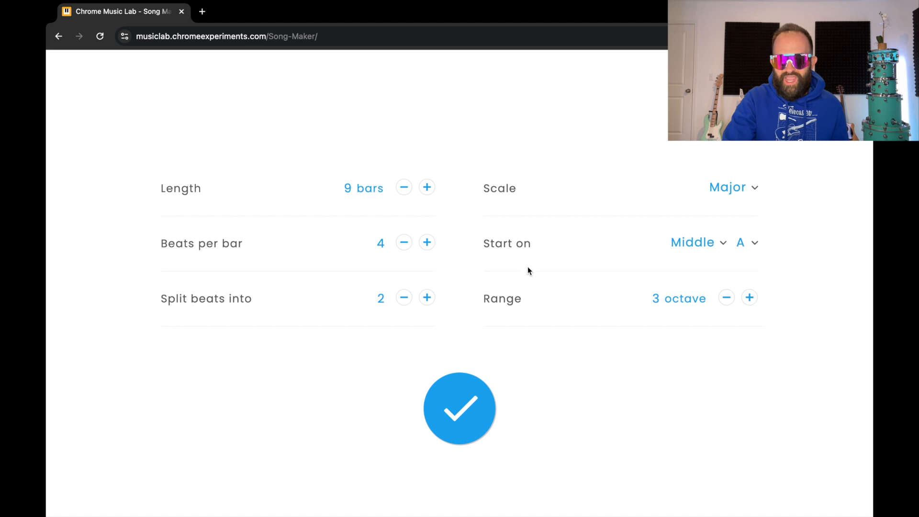
{"action": "left_click", "coordinate": [479, 404]}
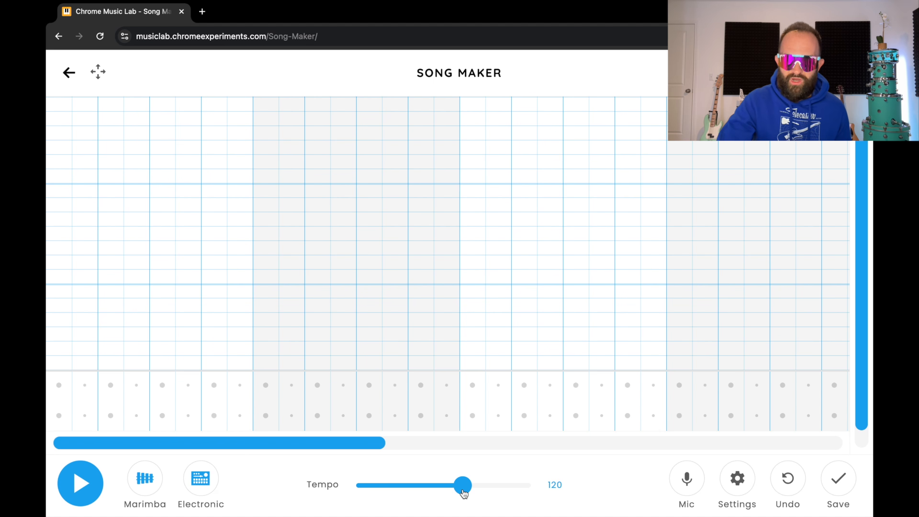
Set the tempo to 137
{"action": "left_click_drag", "start_coordinate": [466, 489], "coordinate": [477, 488]}
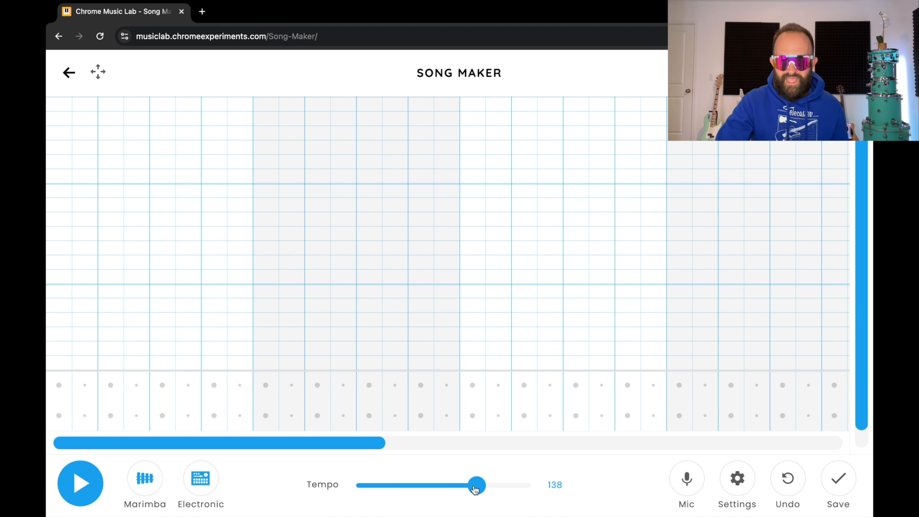
{"action": "double_click", "coordinate": [553, 480]}
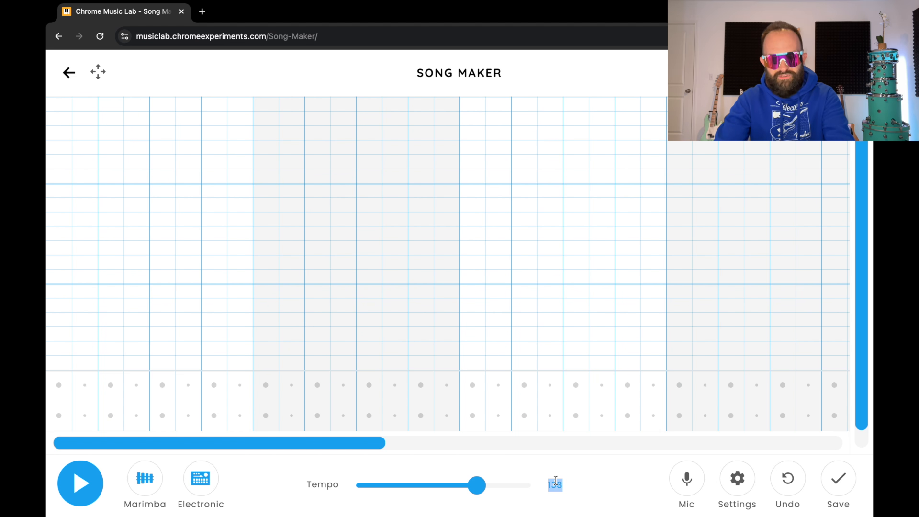
{"action": "type", "text": "137"}
{"action": "left_click", "coordinate": [590, 479]}
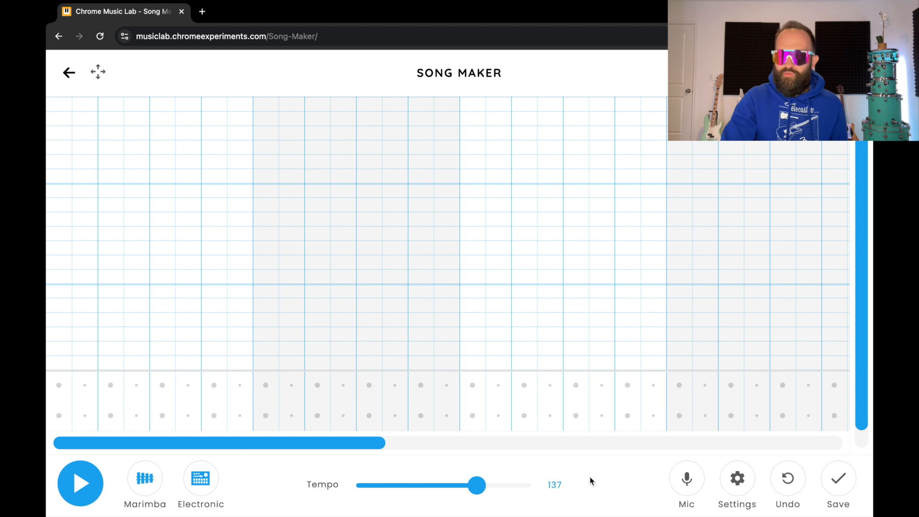
Switch the melody instrument from Marimba to Synth
{"action": "left_click", "coordinate": [152, 482]}
{"action": "left_click", "coordinate": [152, 481]}
{"action": "left_click", "coordinate": [153, 483]}
{"action": "left_click", "coordinate": [154, 482]}
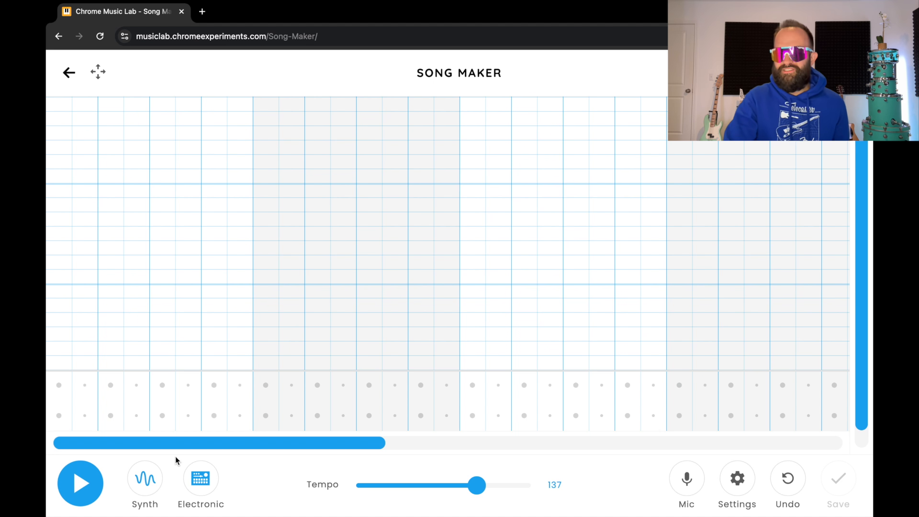
Place triangle and circle drum hits across bars one to three, then play the pattern
{"action": "left_click", "coordinate": [60, 411]}
{"action": "left_click", "coordinate": [60, 388]}
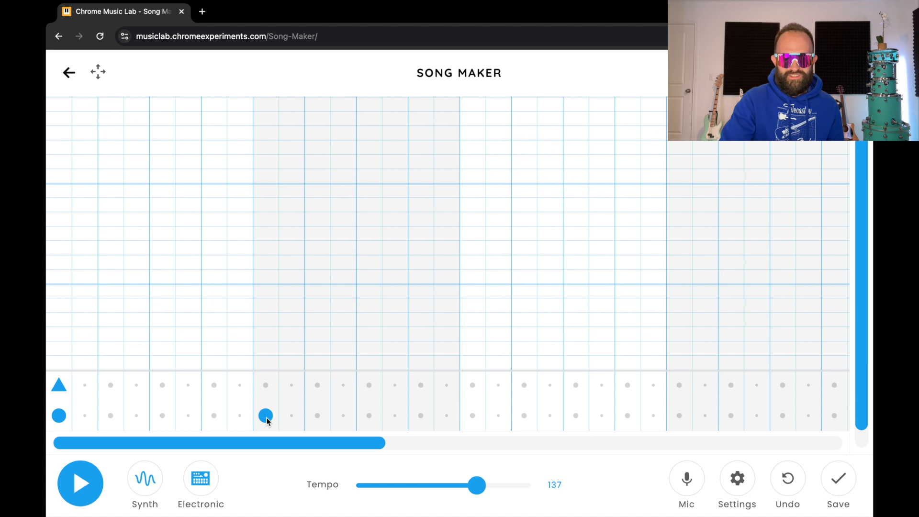
{"action": "left_click", "coordinate": [365, 385]}
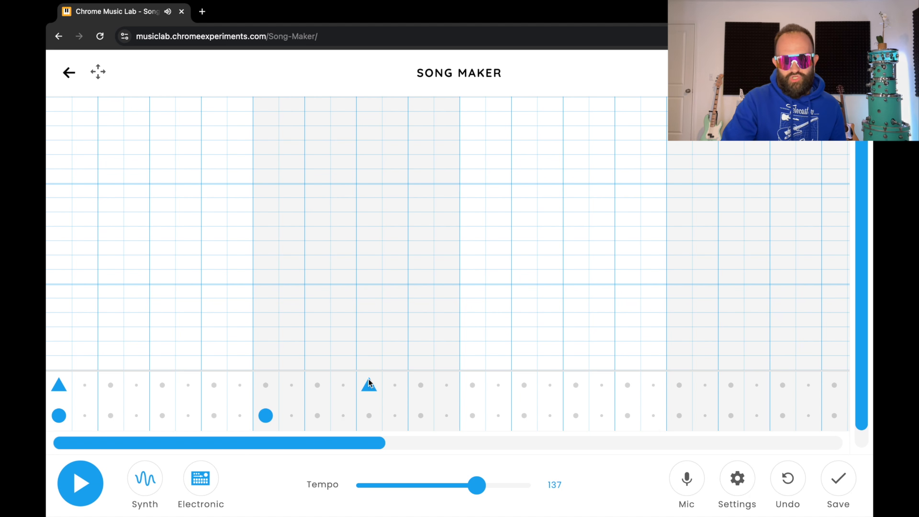
{"action": "left_click", "coordinate": [421, 415]}
{"action": "left_click", "coordinate": [446, 416]}
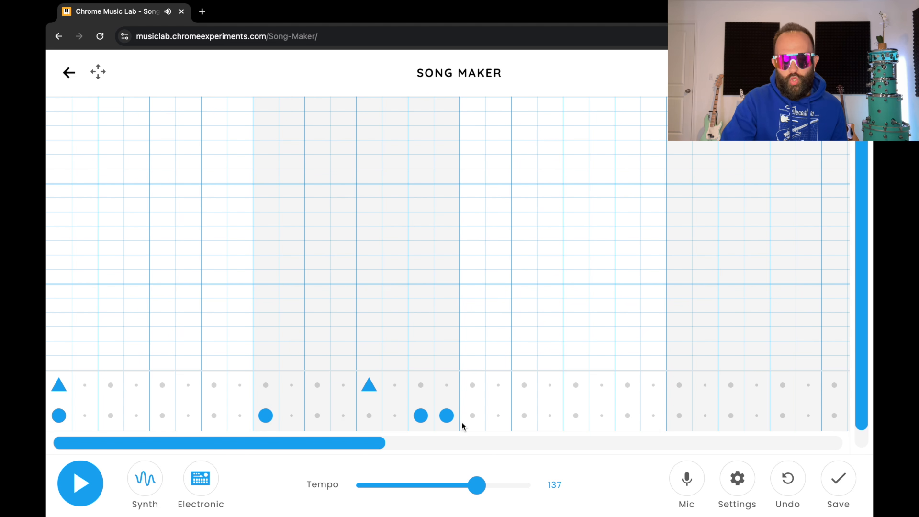
{"action": "left_click", "coordinate": [525, 415]}
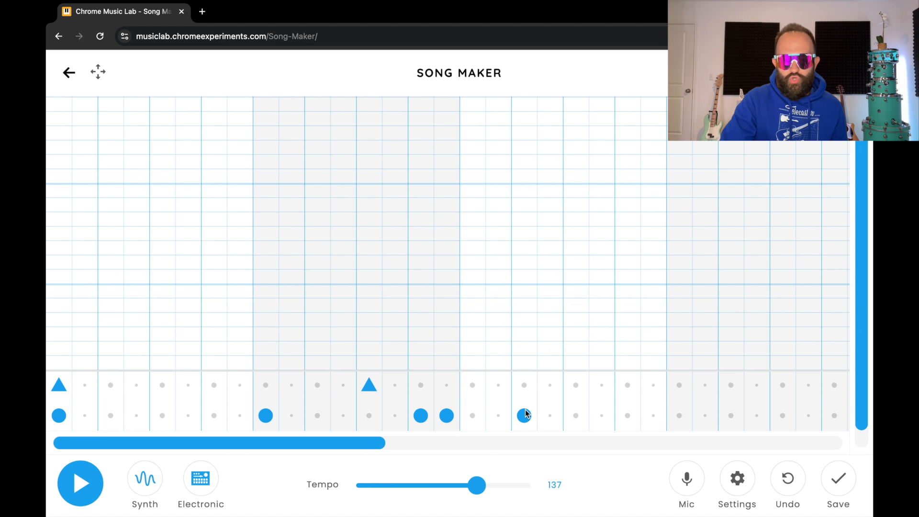
{"action": "left_click", "coordinate": [575, 383]}
{"action": "left_click", "coordinate": [605, 415]}
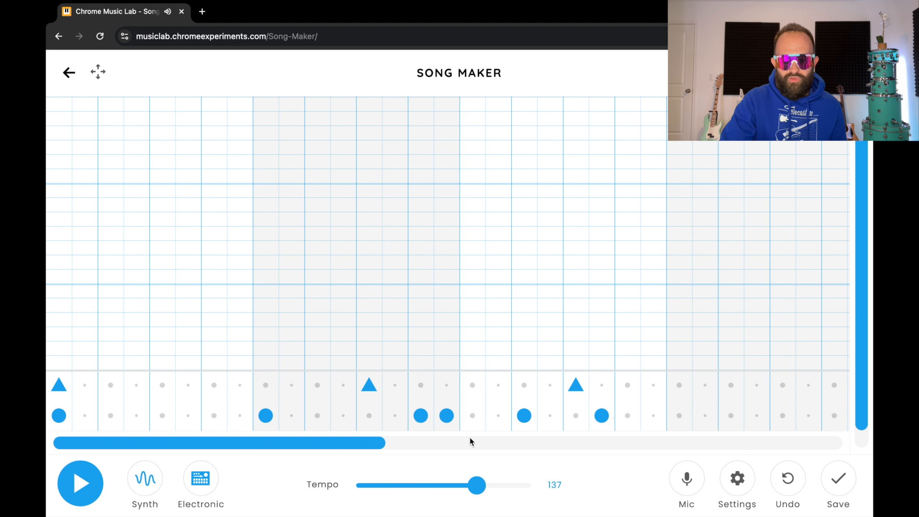
{"action": "left_click", "coordinate": [96, 481]}
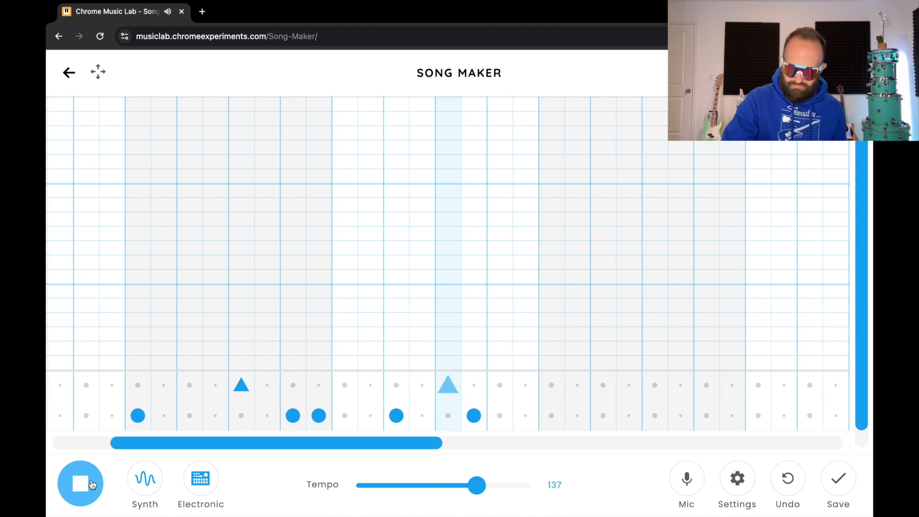
Stop playback and add a circle, a triangle and two more circle hits in later bars
{"action": "left_click", "coordinate": [96, 481]}
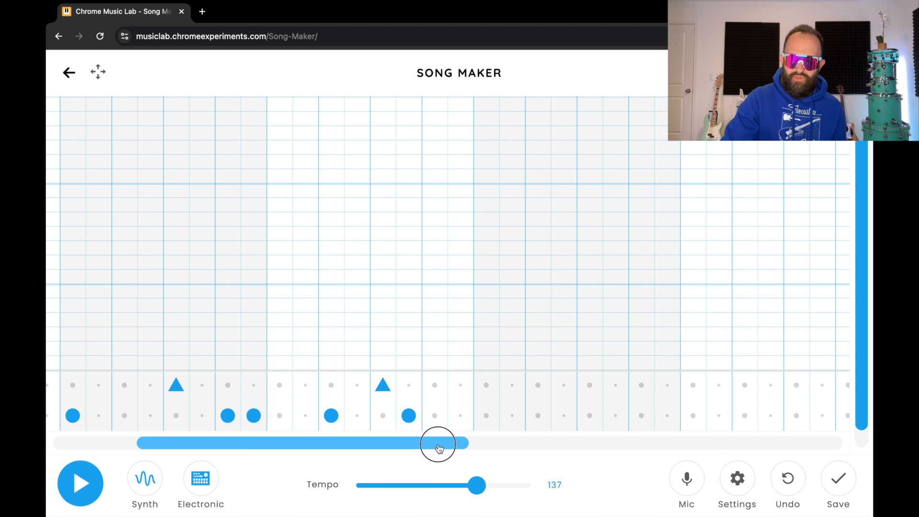
{"action": "left_click_drag", "start_coordinate": [437, 442], "coordinate": [474, 447]}
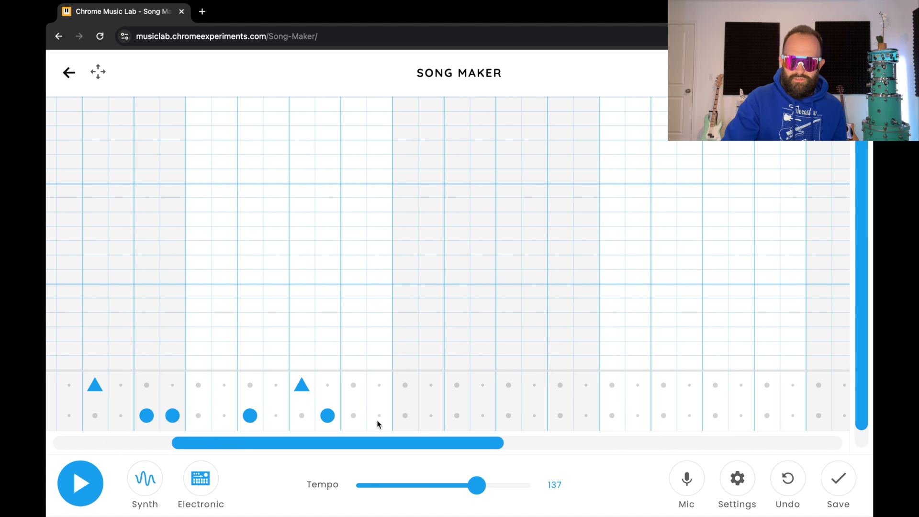
{"action": "left_click", "coordinate": [405, 416]}
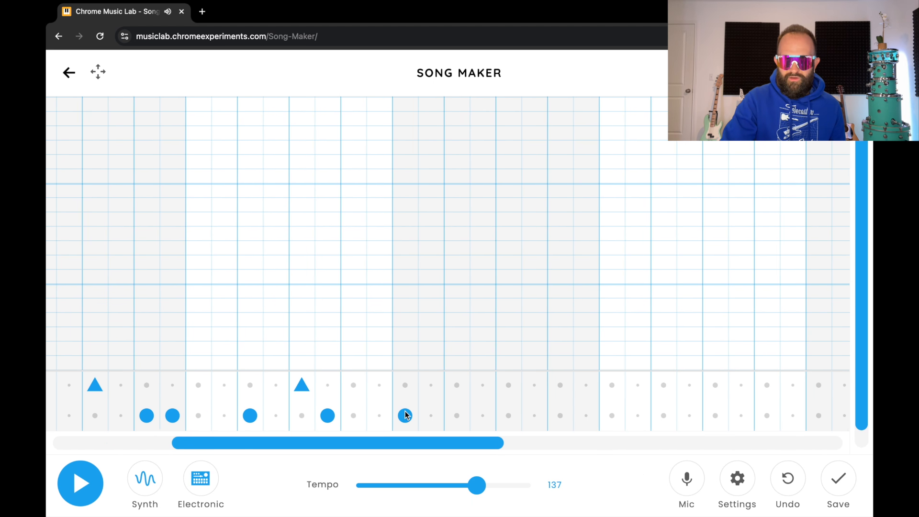
{"action": "left_click", "coordinate": [509, 385]}
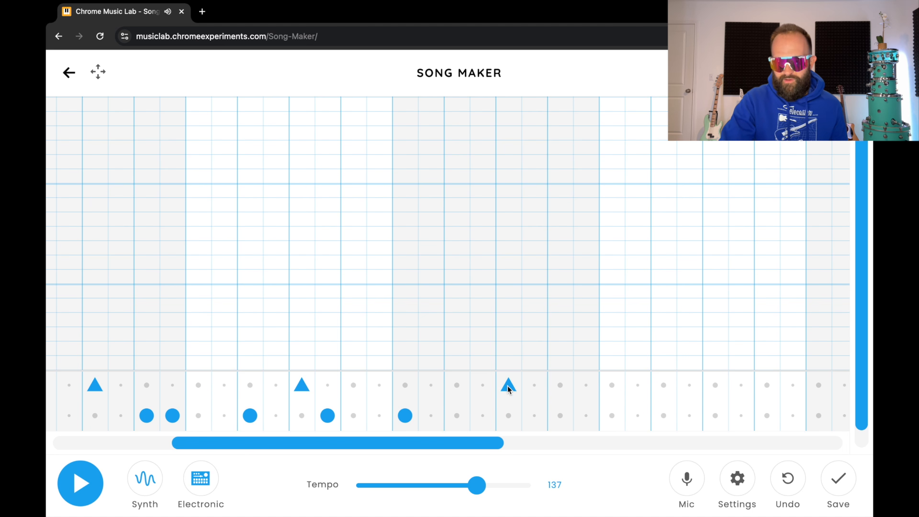
{"action": "left_click", "coordinate": [535, 414]}
{"action": "left_click", "coordinate": [587, 416]}
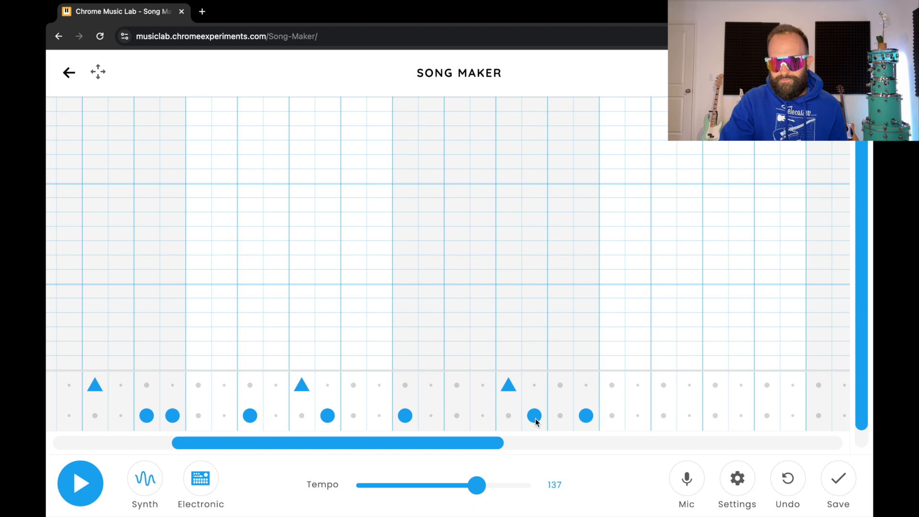
Add two adjacent circle hits, a triangle and another circle, then replay from the start
{"action": "left_click", "coordinate": [638, 416]}
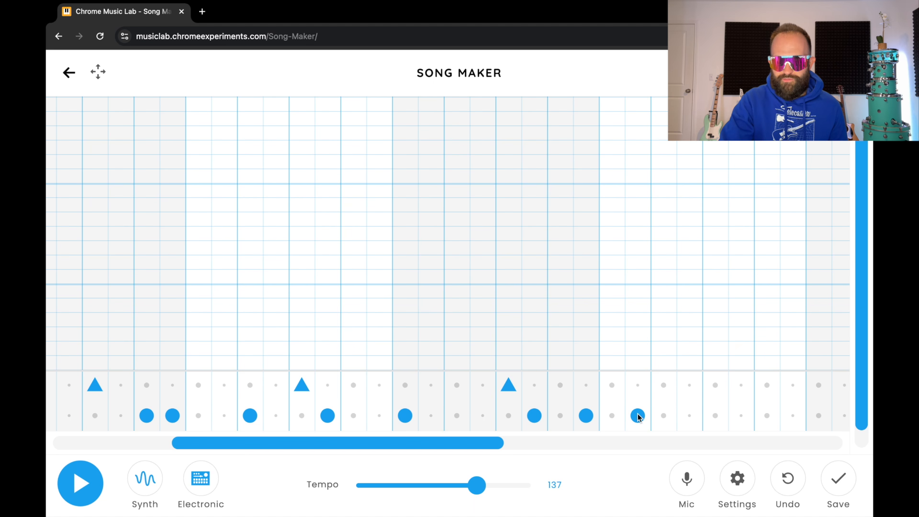
{"action": "left_click", "coordinate": [664, 416]}
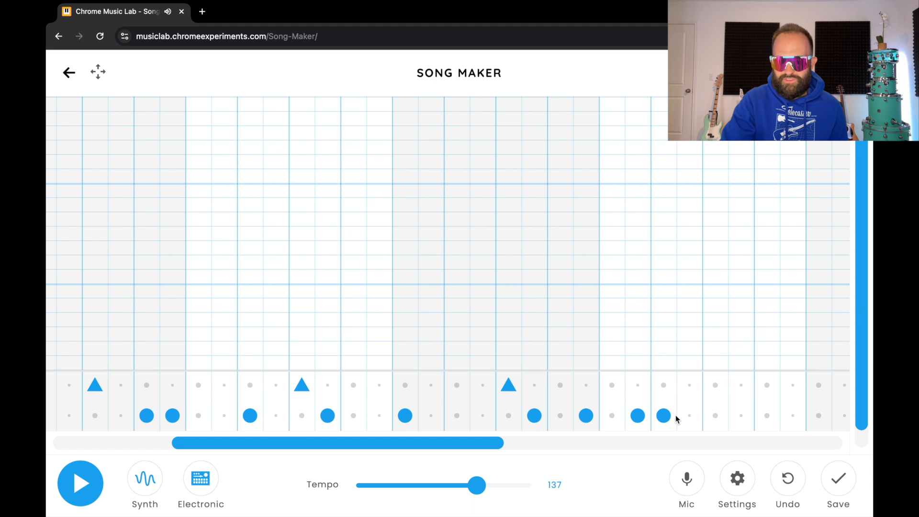
{"action": "left_click", "coordinate": [715, 385]}
{"action": "left_click", "coordinate": [767, 415]}
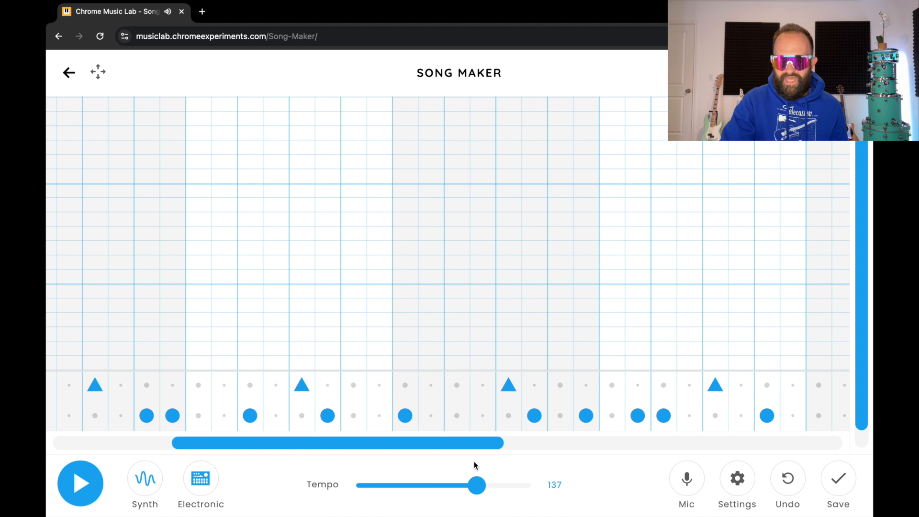
{"action": "left_click", "coordinate": [69, 483]}
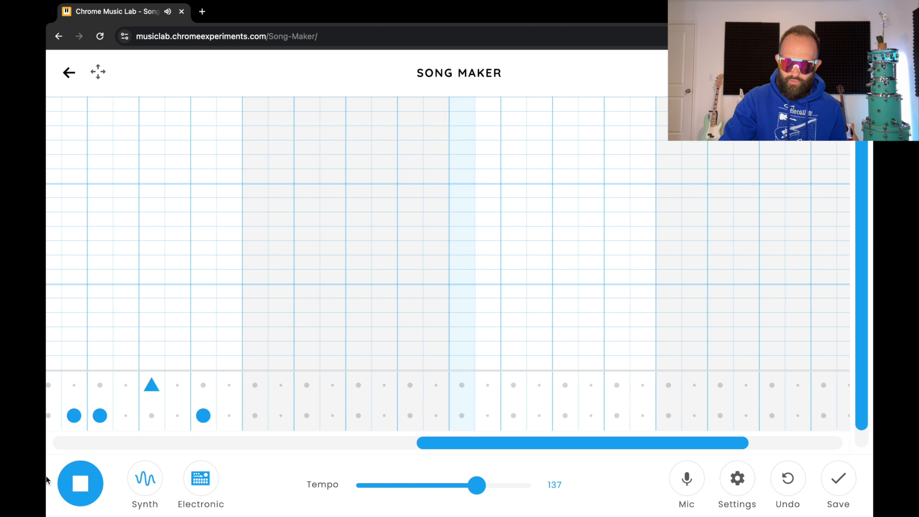
Stop playback and add two lower-row beats and one upper-row beat
{"action": "left_click", "coordinate": [83, 498]}
{"action": "left_click_drag", "start_coordinate": [537, 442], "coordinate": [483, 446]}
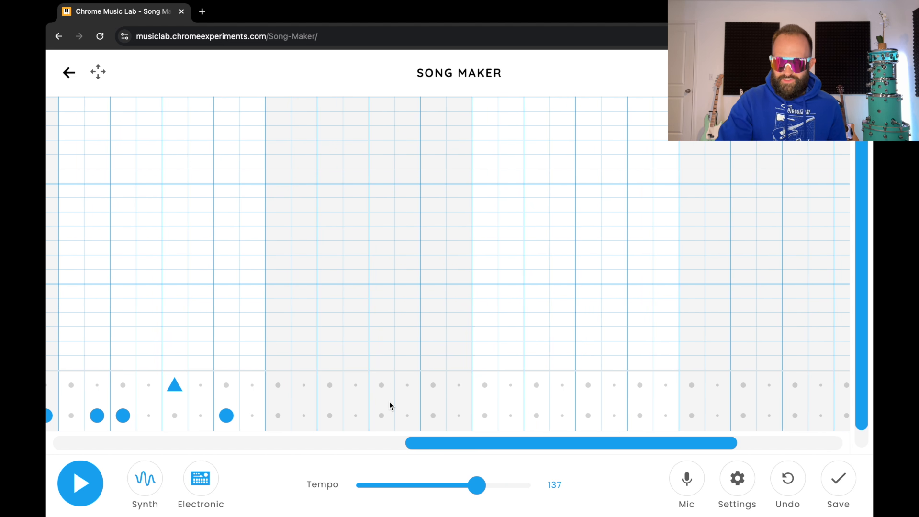
{"action": "left_click", "coordinate": [278, 415]}
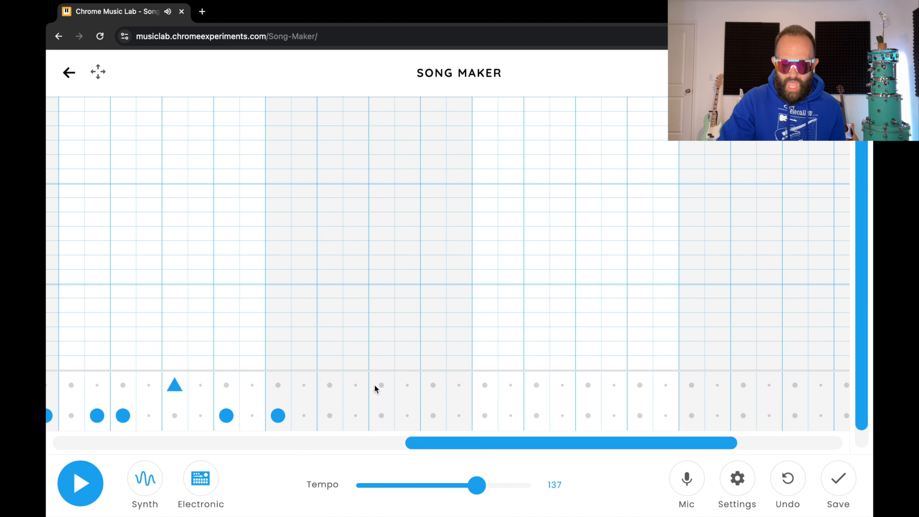
{"action": "left_click", "coordinate": [381, 385]}
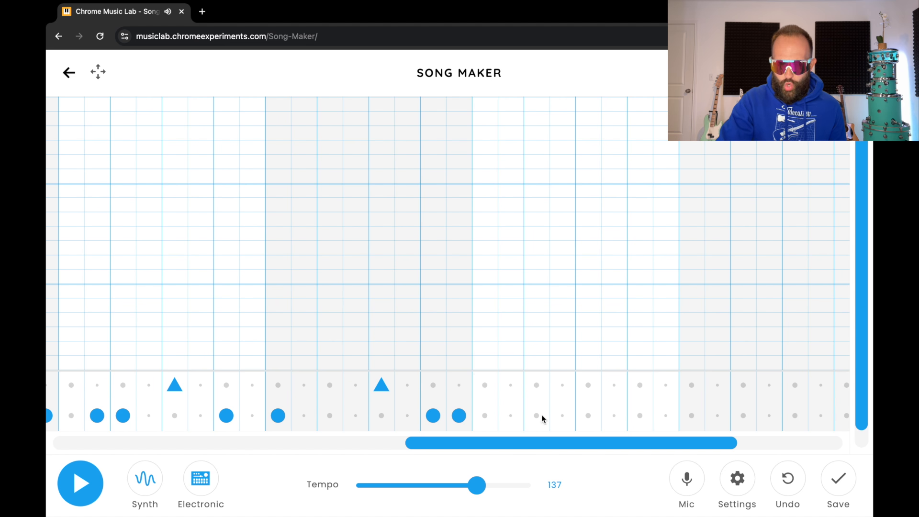
{"action": "left_click", "coordinate": [614, 414]}
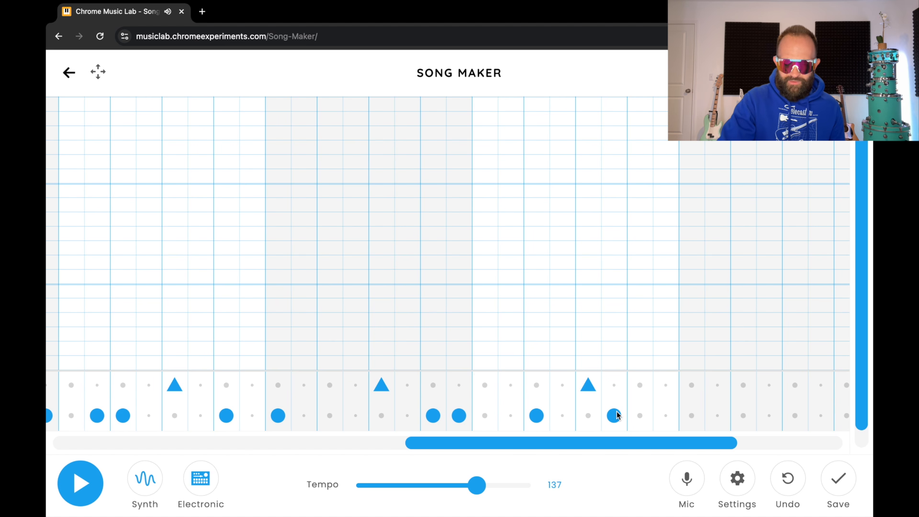
Add four more lower-row drum beats in the final bars
{"action": "left_click_drag", "start_coordinate": [633, 446], "coordinate": [702, 442]}
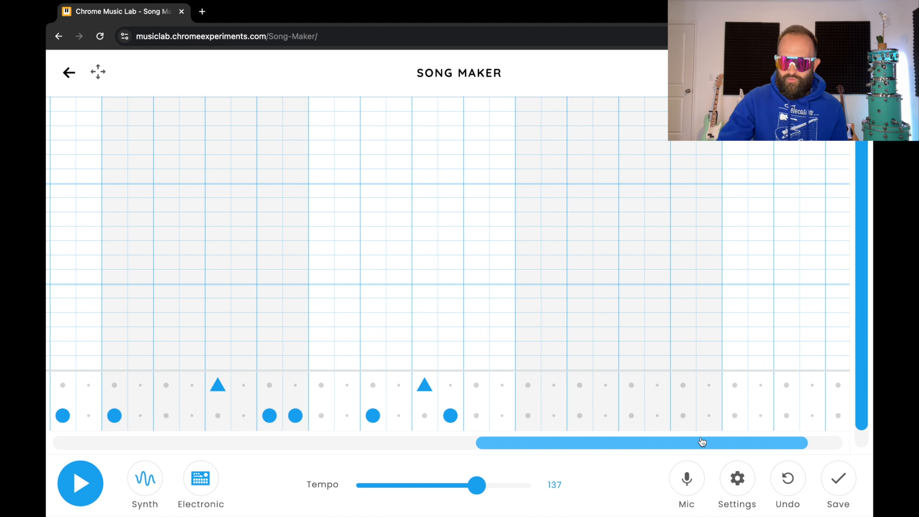
{"action": "left_click", "coordinate": [531, 412]}
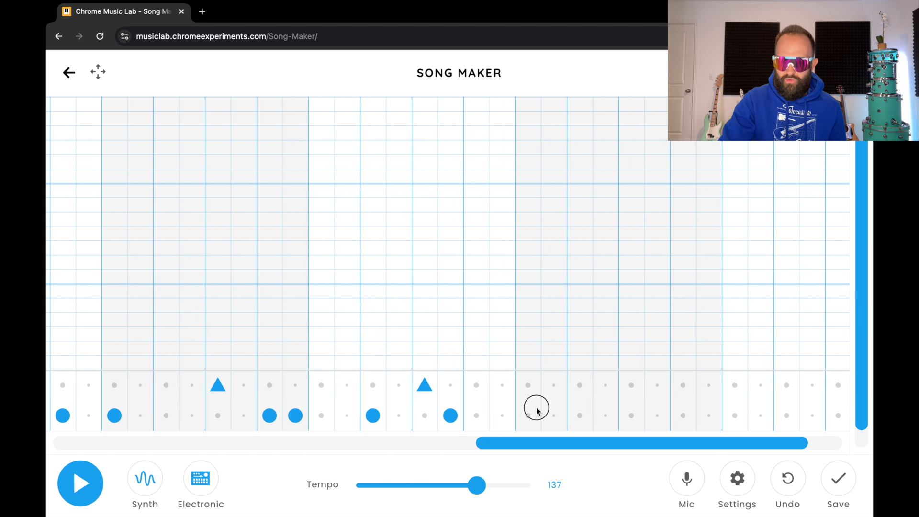
{"action": "left_click", "coordinate": [710, 415]}
{"action": "left_click", "coordinate": [785, 415]}
{"action": "left_click", "coordinate": [761, 415]}
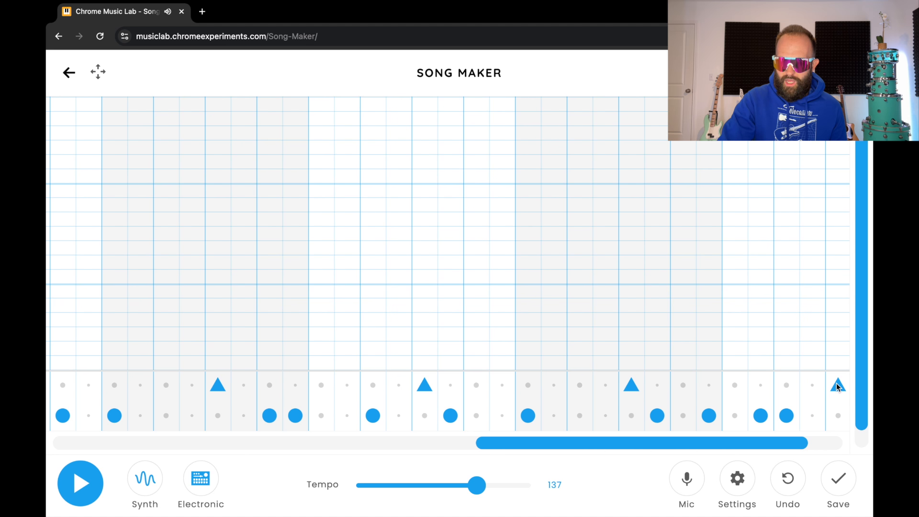
{"action": "left_click_drag", "start_coordinate": [786, 441], "coordinate": [831, 452]}
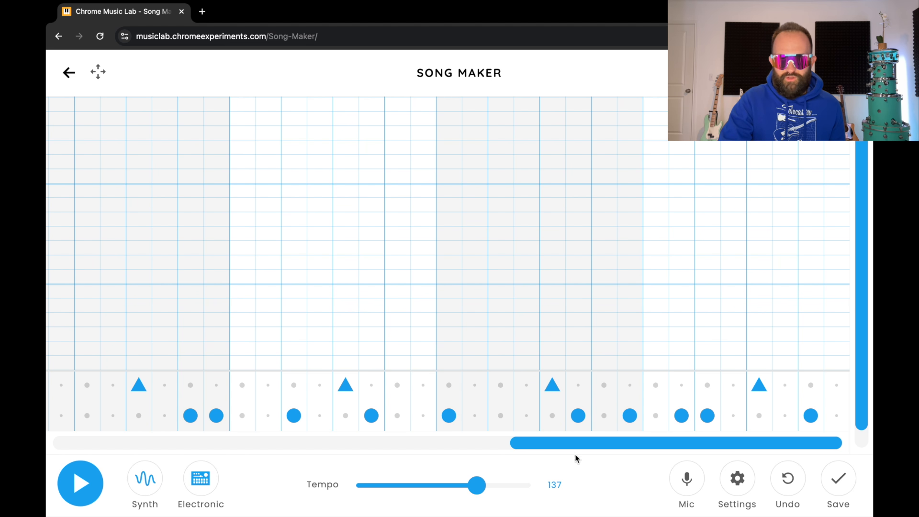
{"action": "left_click_drag", "start_coordinate": [582, 443], "coordinate": [317, 450]}
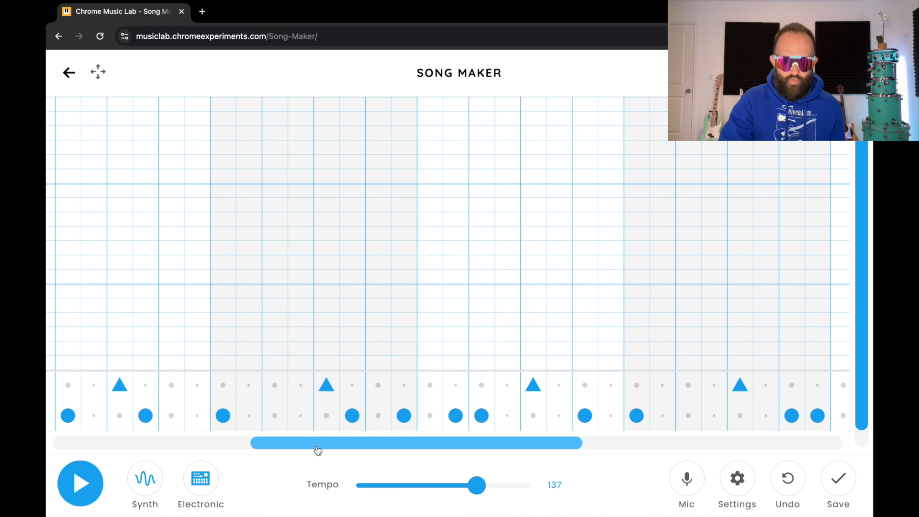
{"action": "left_click", "coordinate": [82, 501]}
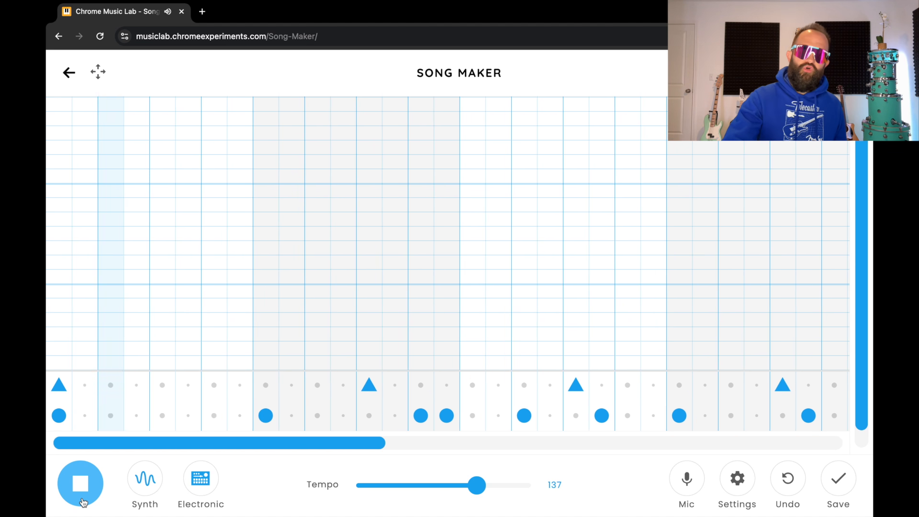
{"action": "left_click", "coordinate": [82, 501]}
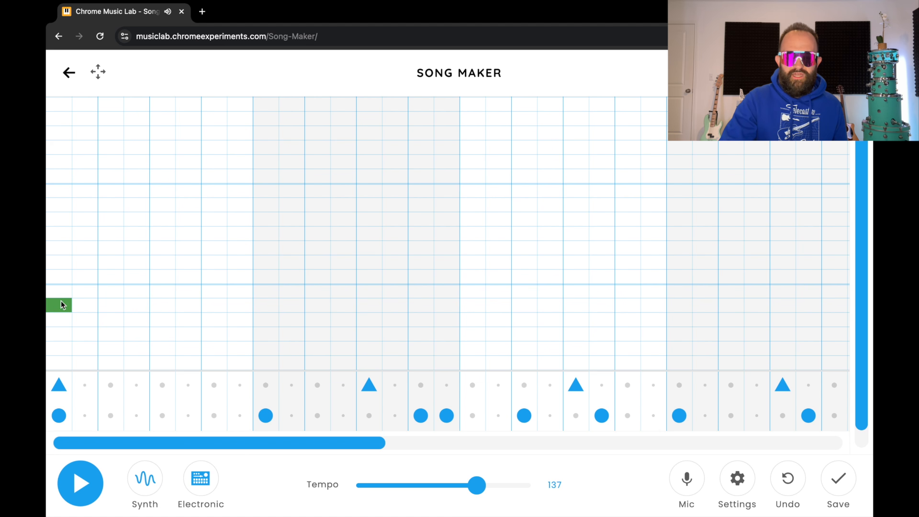
Place a Synth note in the first column and preview the opening chord
{"action": "left_click", "coordinate": [65, 237]}
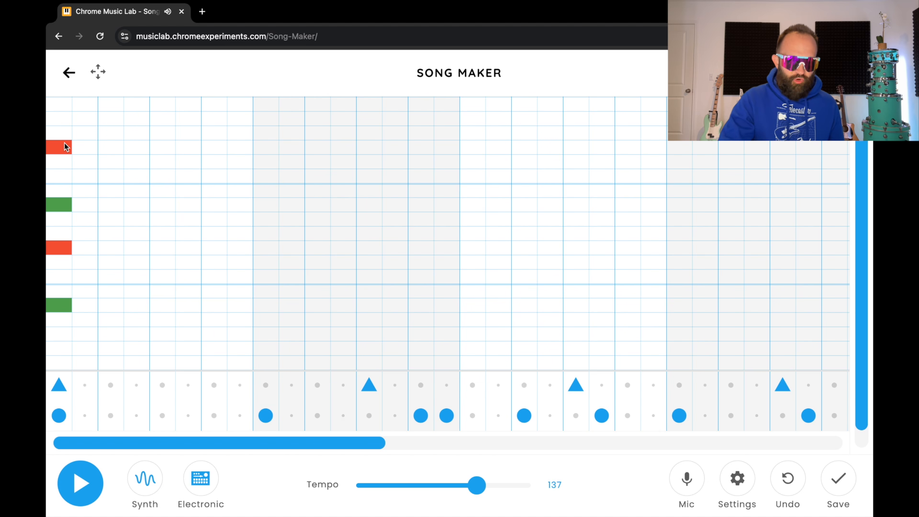
{"action": "left_click", "coordinate": [80, 489]}
{"action": "left_click", "coordinate": [80, 489]}
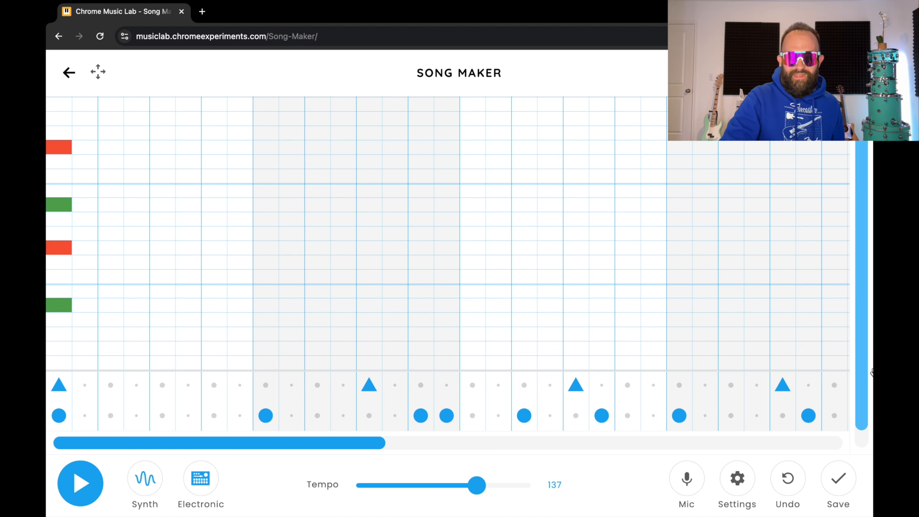
Add three green notes on one pitch, then a blue-purple-blue rise and fall
{"action": "left_click_drag", "start_coordinate": [862, 366], "coordinate": [861, 404]}
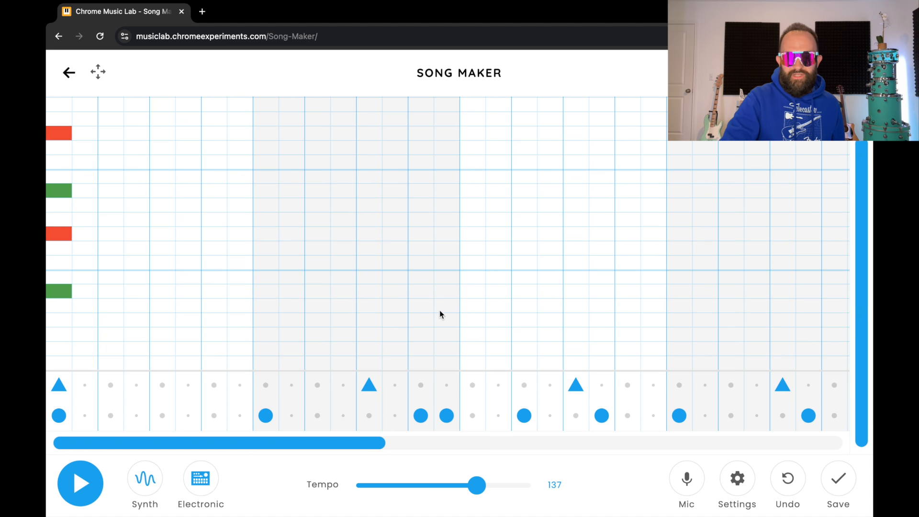
{"action": "left_click", "coordinate": [269, 292]}
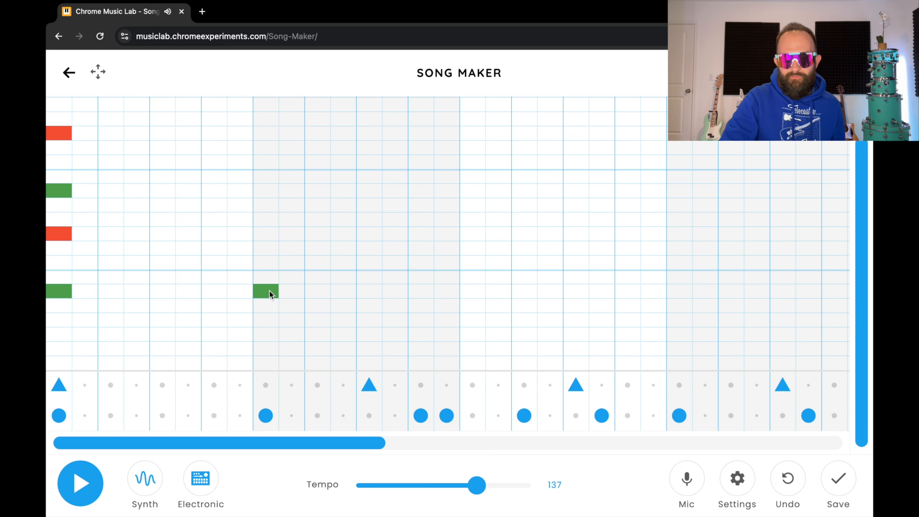
{"action": "left_click", "coordinate": [349, 293]}
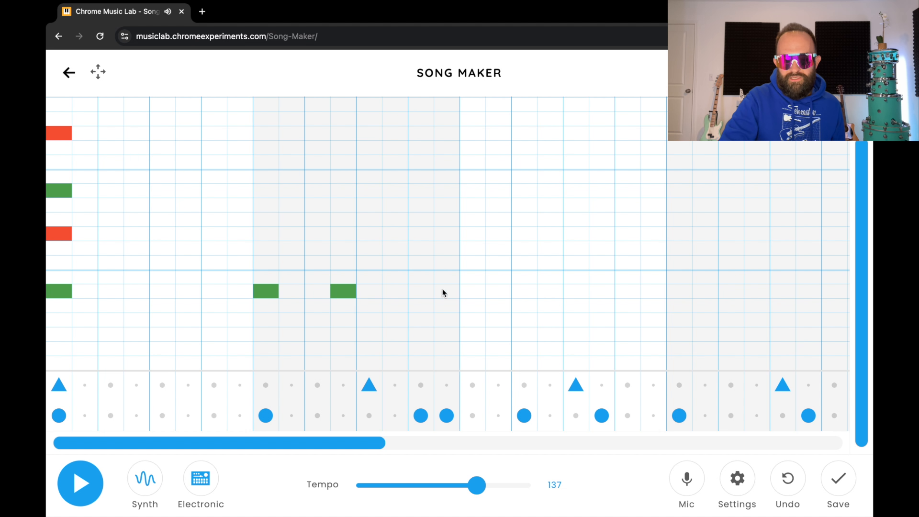
{"action": "left_click", "coordinate": [421, 293]}
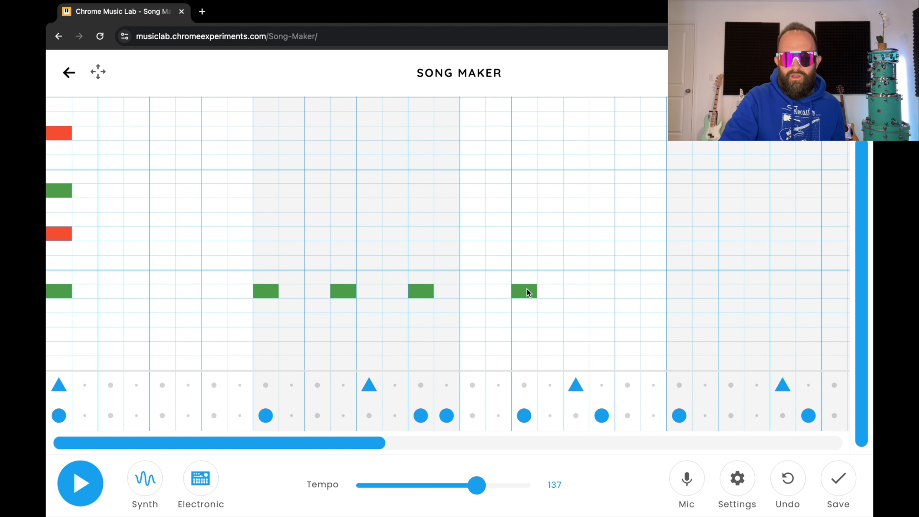
{"action": "left_click", "coordinate": [550, 277]}
{"action": "left_click", "coordinate": [576, 263]}
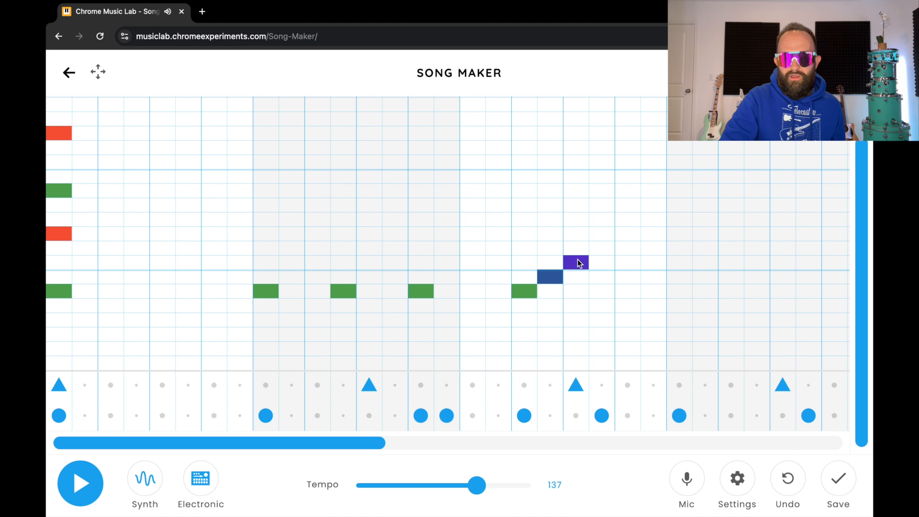
{"action": "left_click", "coordinate": [602, 267]}
{"action": "left_click", "coordinate": [602, 277]}
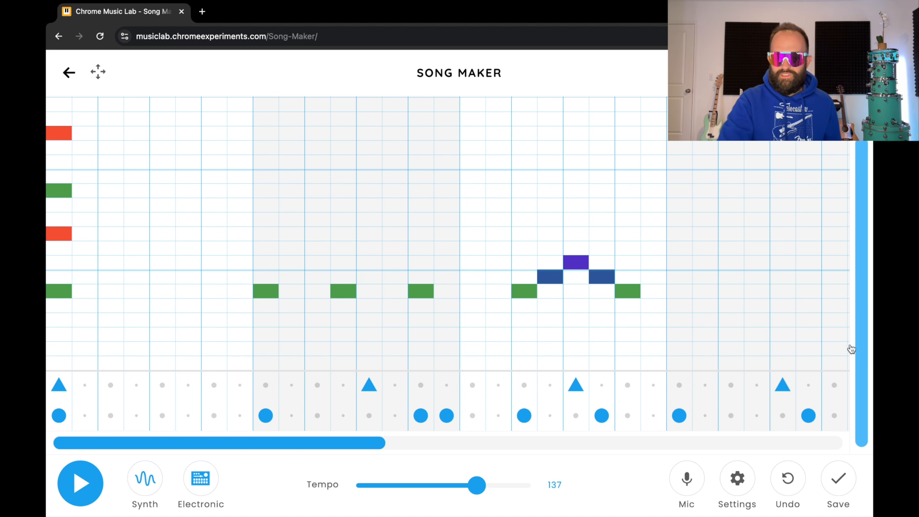
{"action": "left_click_drag", "start_coordinate": [327, 455], "coordinate": [476, 458]}
Add two repeated blue notes and a blue run start, delete the stray yellow note, and play
{"action": "left_click", "coordinate": [330, 276]}
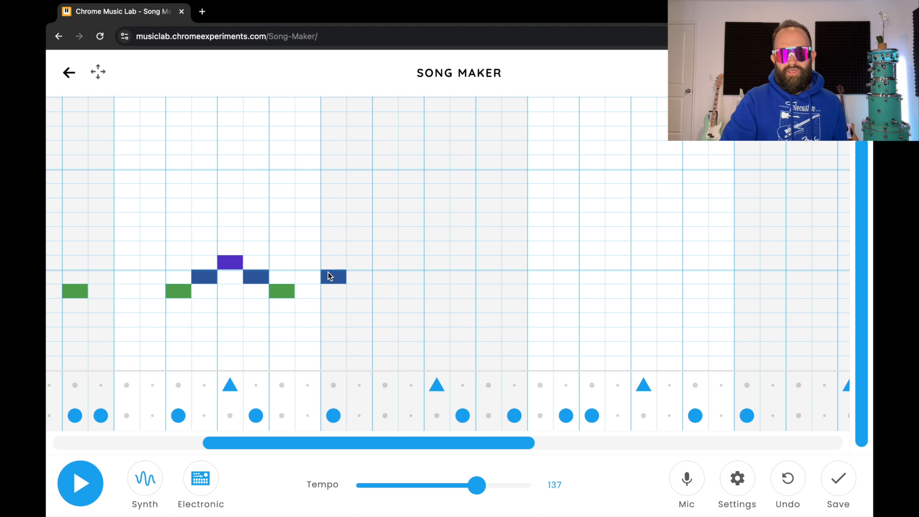
{"action": "left_click", "coordinate": [410, 276]}
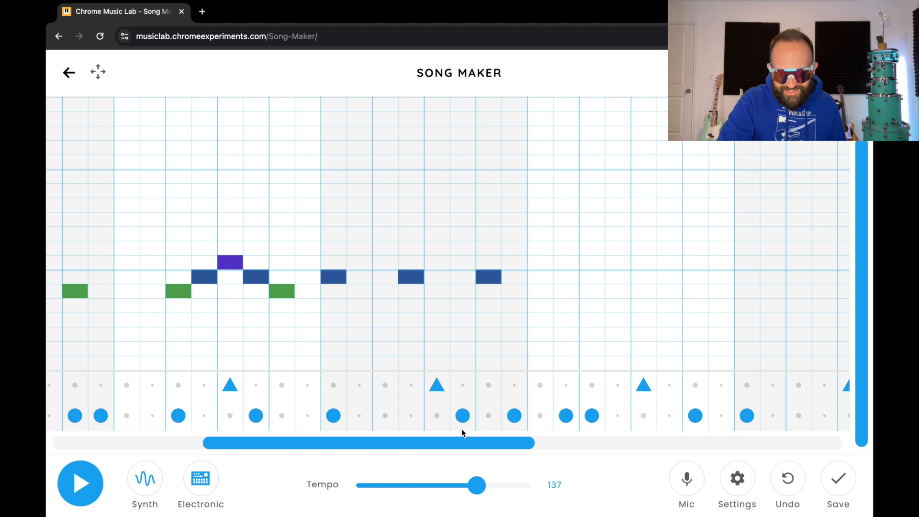
{"action": "left_click_drag", "start_coordinate": [462, 436], "coordinate": [415, 455]}
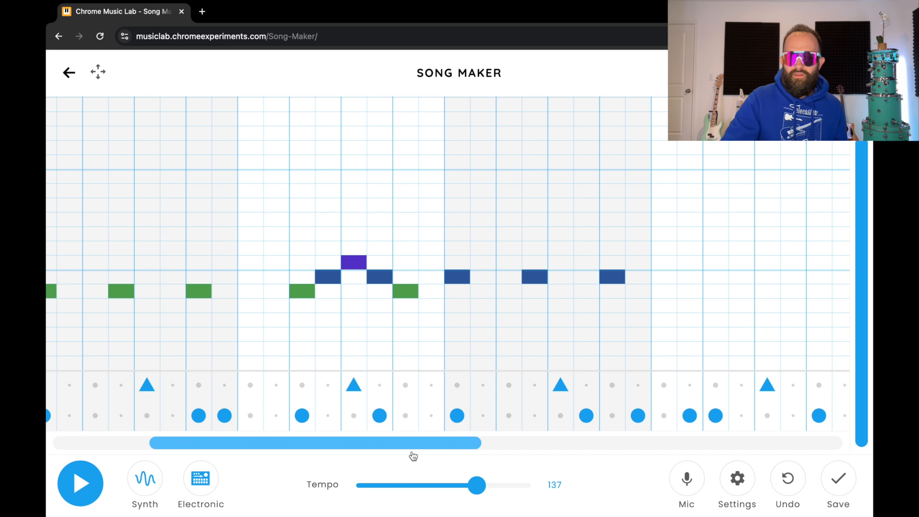
{"action": "left_click", "coordinate": [468, 444]}
{"action": "left_click_drag", "start_coordinate": [468, 445], "coordinate": [572, 442]}
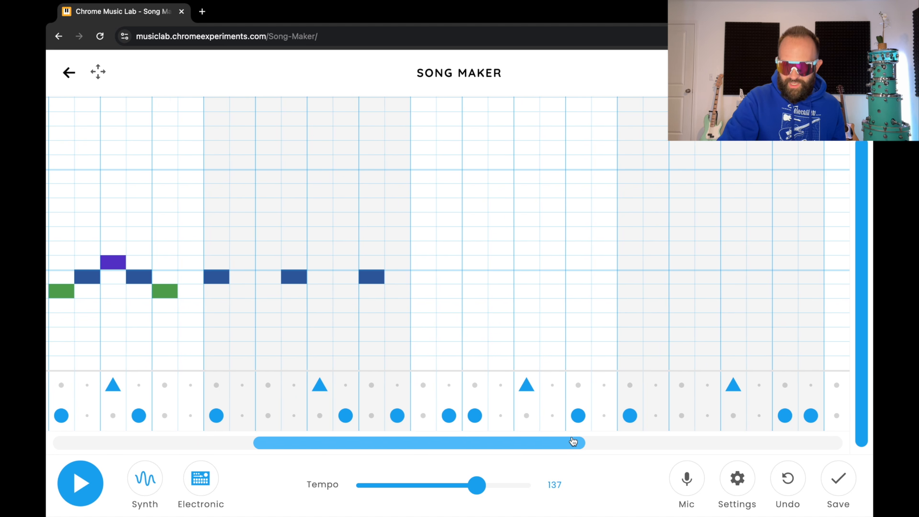
{"action": "left_click", "coordinate": [502, 277]}
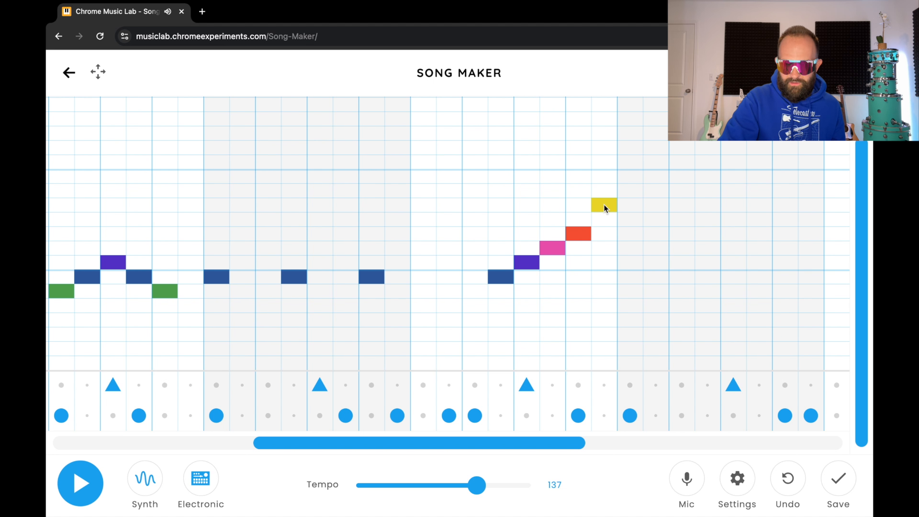
{"action": "left_click", "coordinate": [604, 206]}
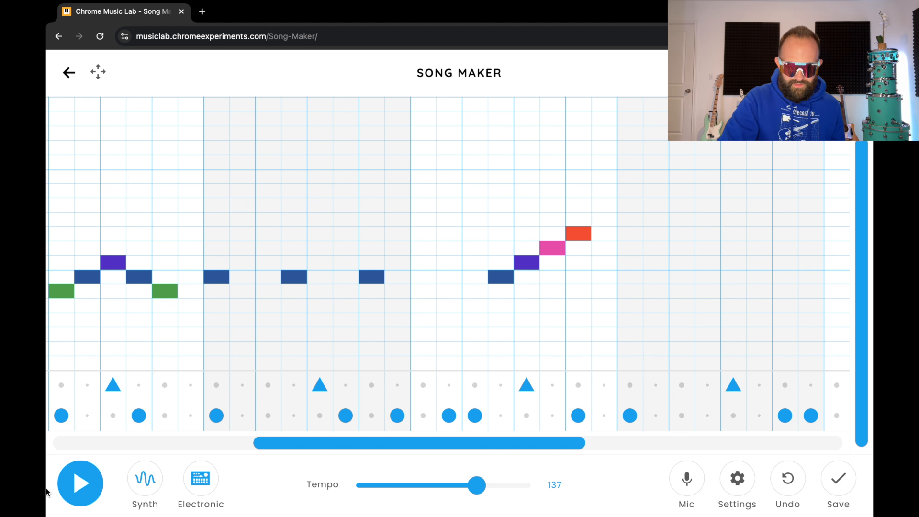
{"action": "left_click", "coordinate": [76, 489]}
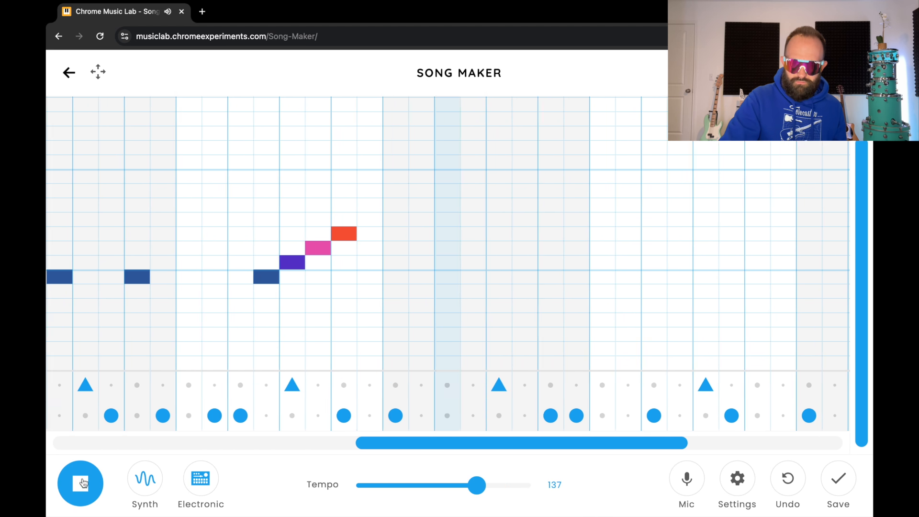
Stop playback and add two pink notes, then a purple note dipping below them
{"action": "left_click", "coordinate": [77, 486]}
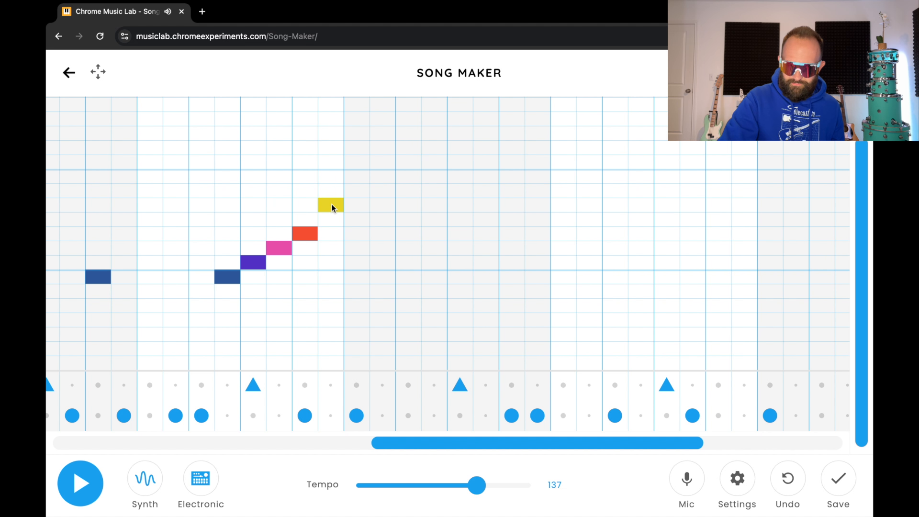
{"action": "left_click", "coordinate": [357, 251]}
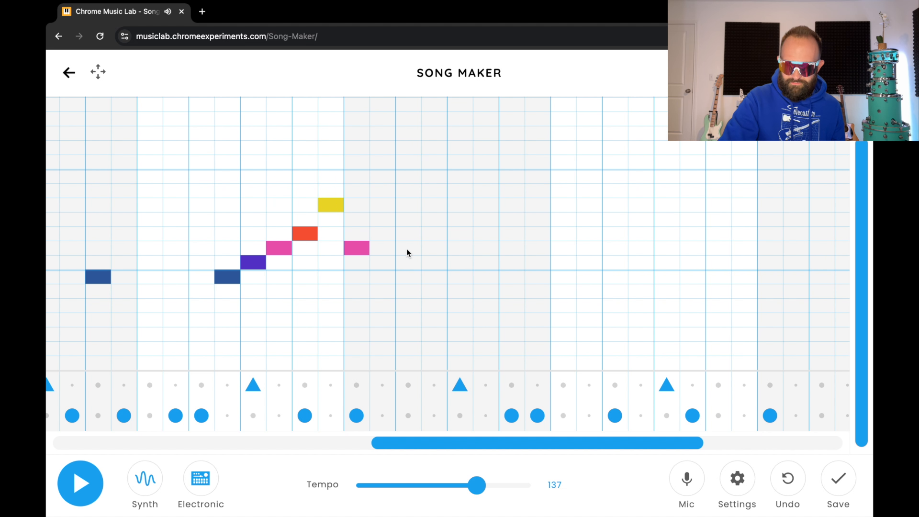
{"action": "left_click", "coordinate": [431, 250]}
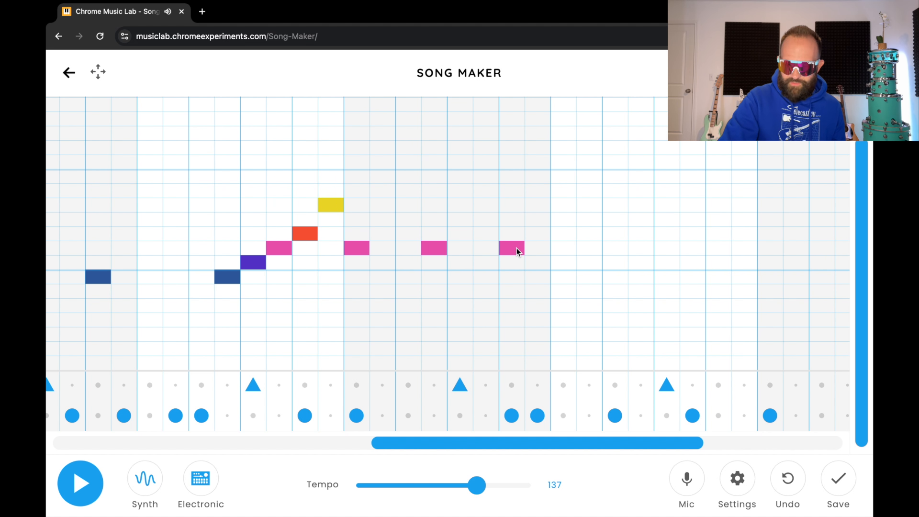
{"action": "left_click_drag", "start_coordinate": [599, 441], "coordinate": [717, 436]}
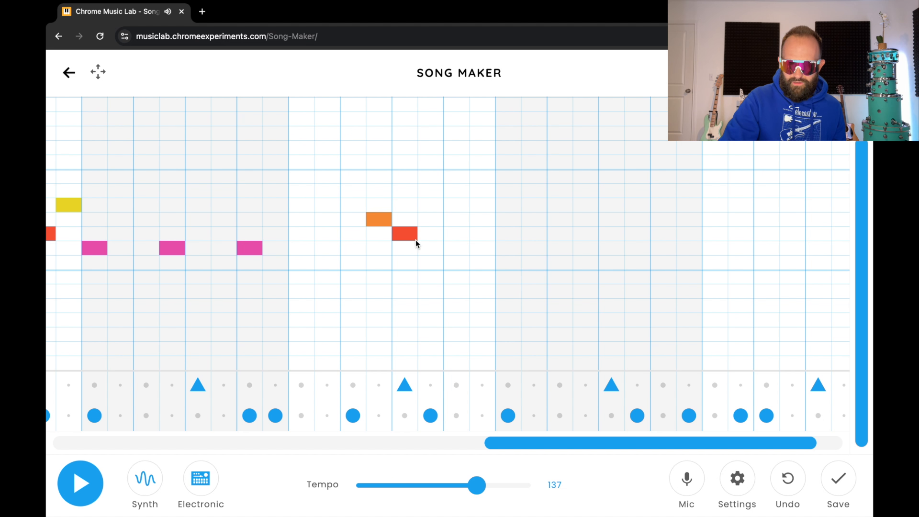
{"action": "left_click", "coordinate": [457, 262]}
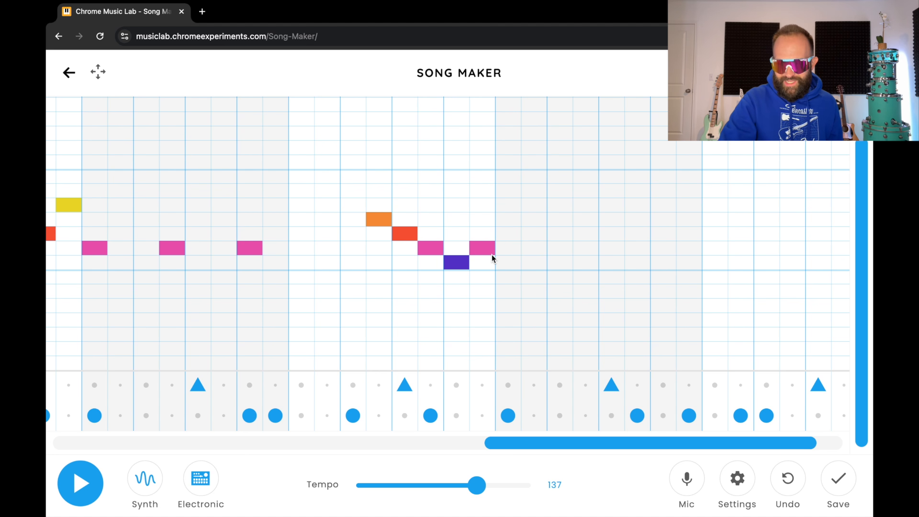
{"action": "left_click_drag", "start_coordinate": [595, 443], "coordinate": [653, 443]}
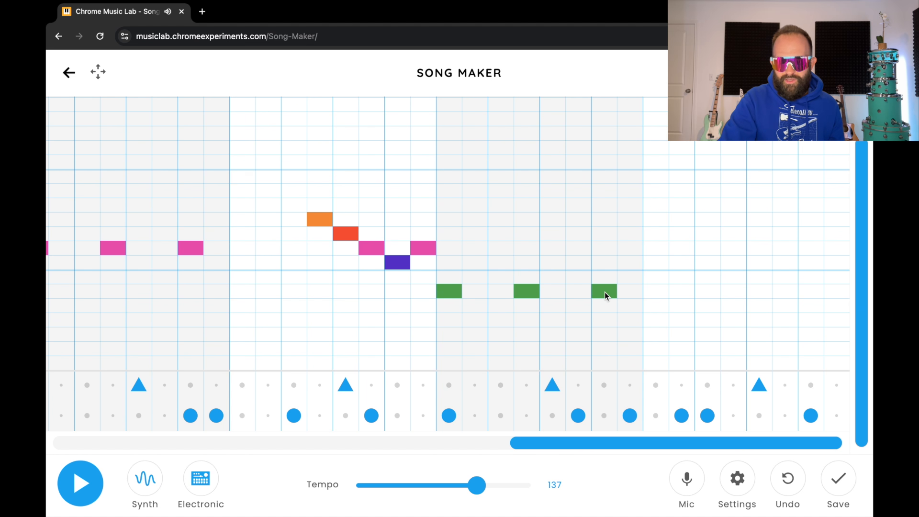
Scroll to the song's end, add a closing dark-blue and purple note, and play from the start
{"action": "left_click_drag", "start_coordinate": [613, 440], "coordinate": [526, 435]}
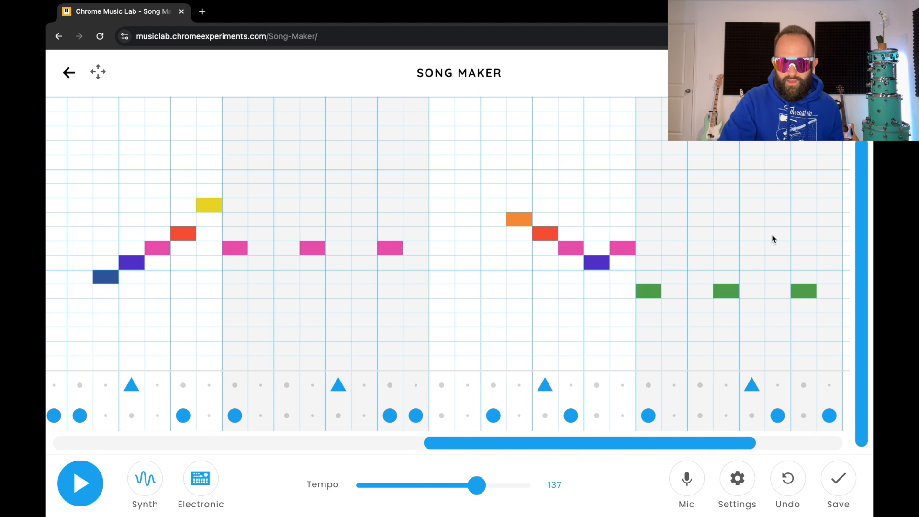
{"action": "left_click_drag", "start_coordinate": [698, 435], "coordinate": [858, 445]}
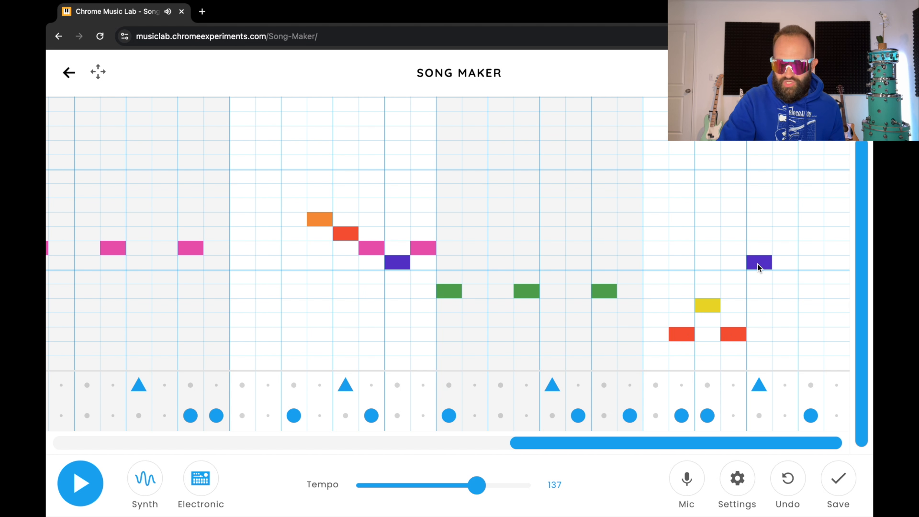
{"action": "left_click", "coordinate": [821, 281]}
{"action": "left_click", "coordinate": [840, 261]}
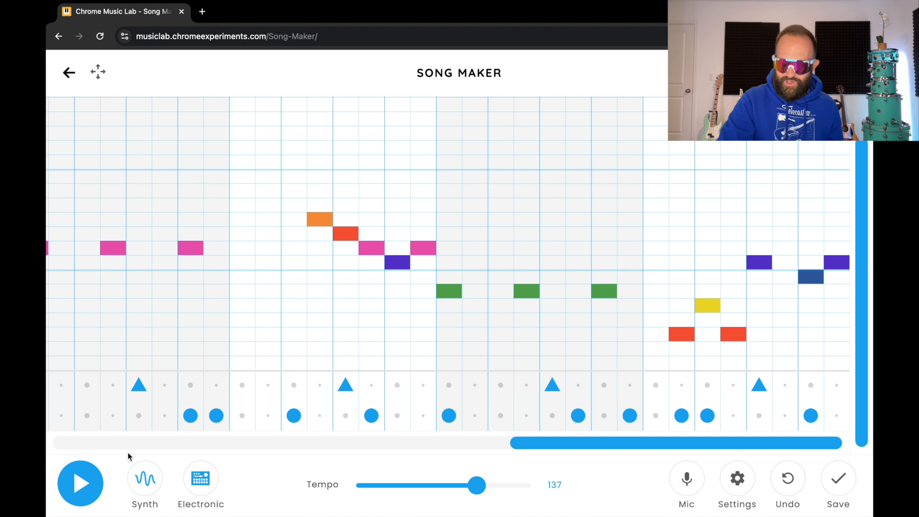
{"action": "left_click", "coordinate": [82, 482]}
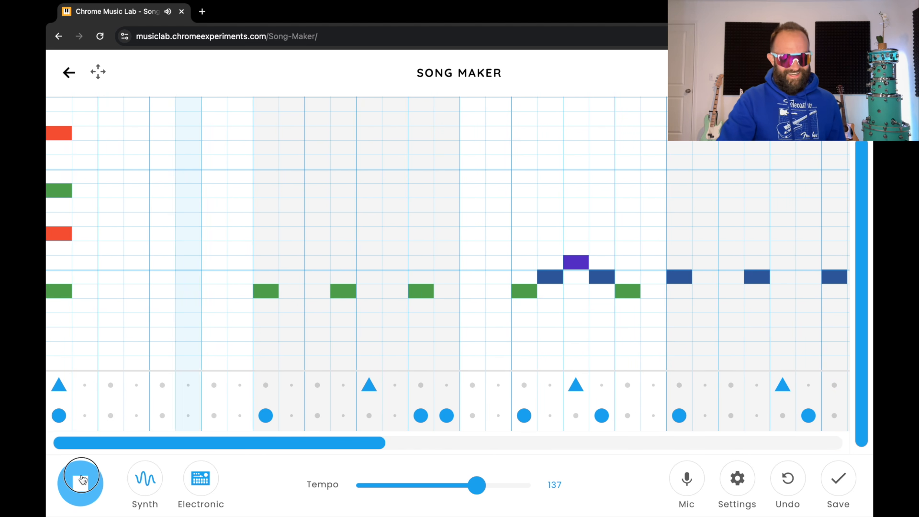
Add a high red note and a two-cell held purple note an octave up, then play and stop to listen
{"action": "left_click", "coordinate": [80, 482]}
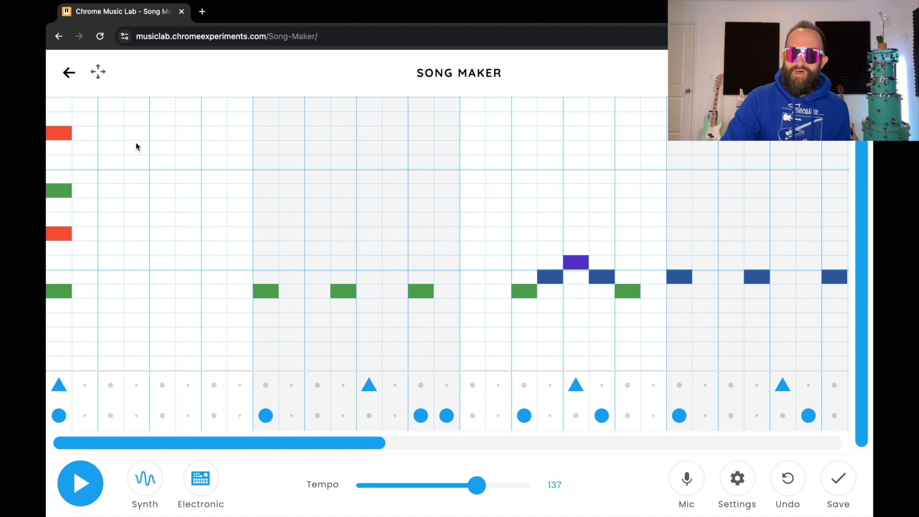
{"action": "left_click", "coordinate": [112, 135]}
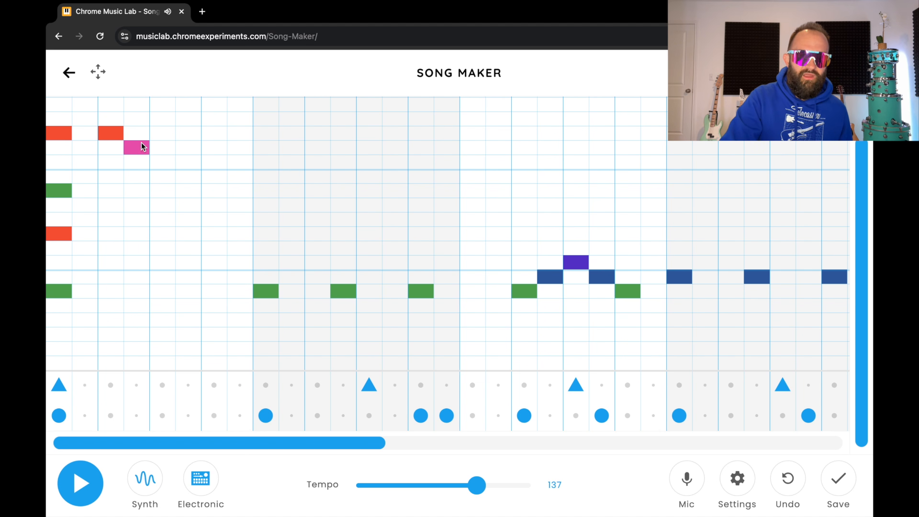
{"action": "left_click_drag", "start_coordinate": [184, 161], "coordinate": [207, 160]}
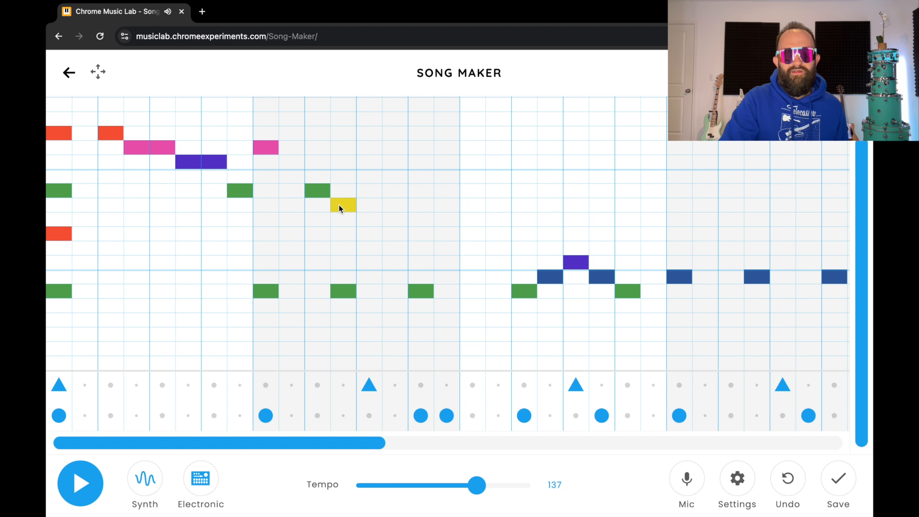
{"action": "left_click", "coordinate": [90, 487]}
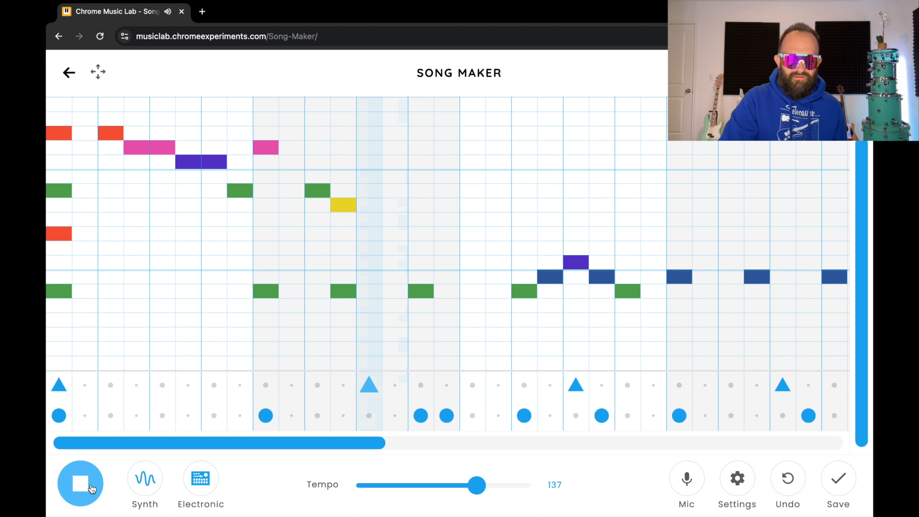
{"action": "left_click", "coordinate": [91, 489]}
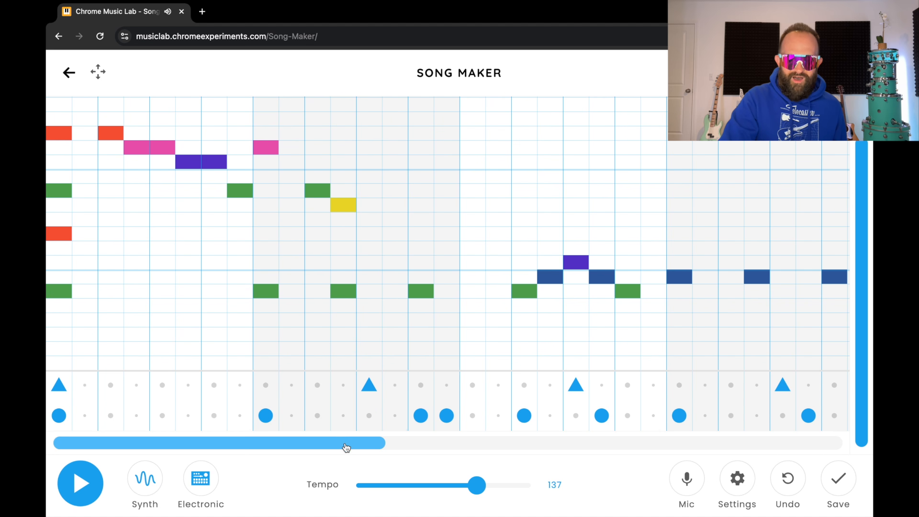
Add high purple, pink, dark-blue, purple and pink notes, shift the blue note down to green, and play
{"action": "left_click_drag", "start_coordinate": [346, 445], "coordinate": [384, 439]}
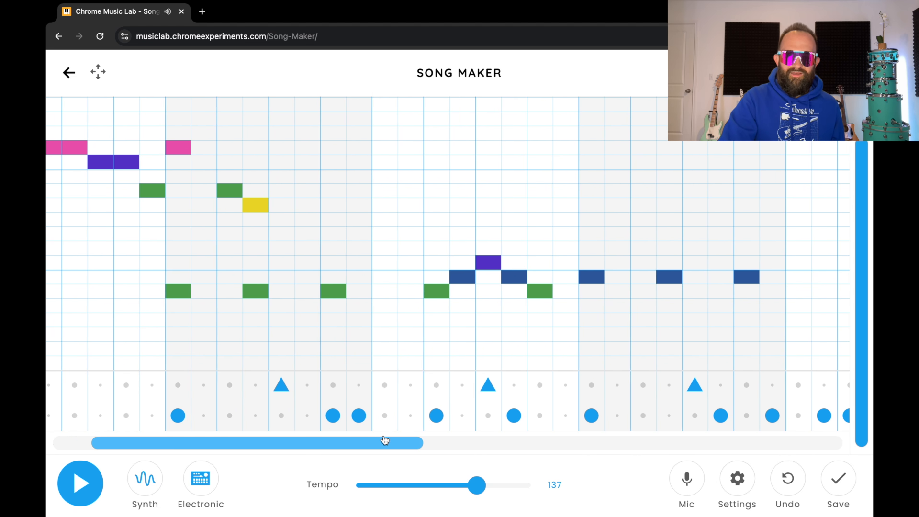
{"action": "left_click", "coordinate": [362, 162]}
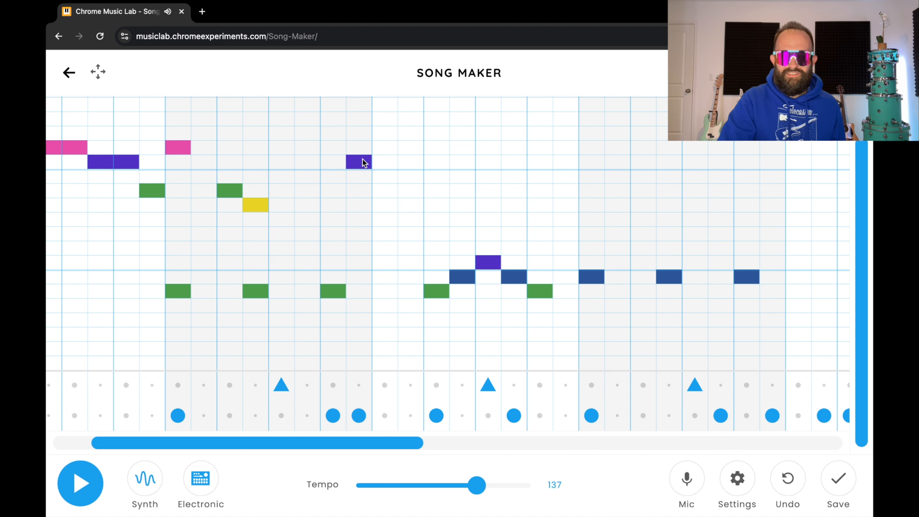
{"action": "left_click", "coordinate": [383, 148]}
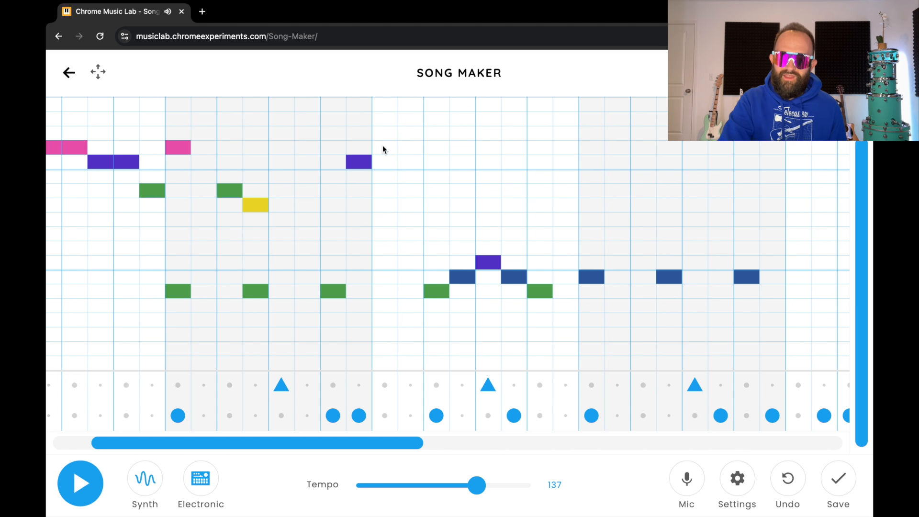
{"action": "left_click", "coordinate": [415, 177]}
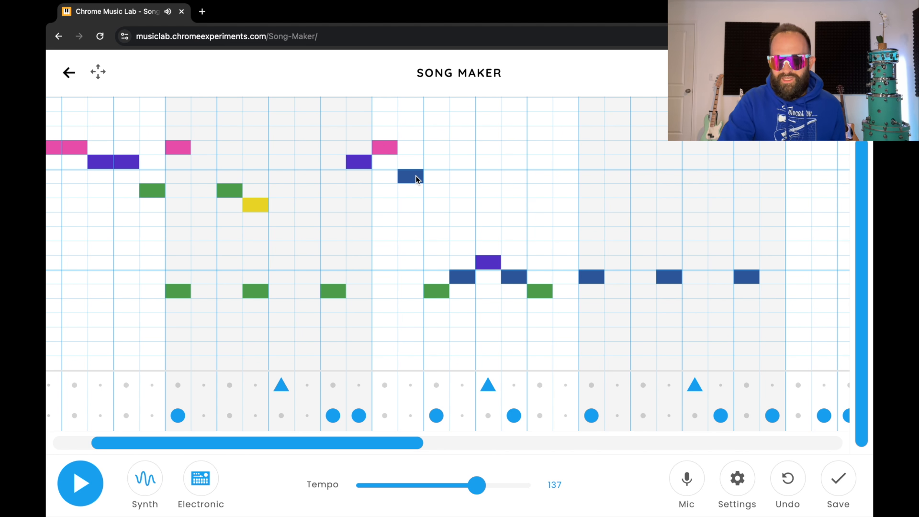
{"action": "left_click", "coordinate": [442, 163]}
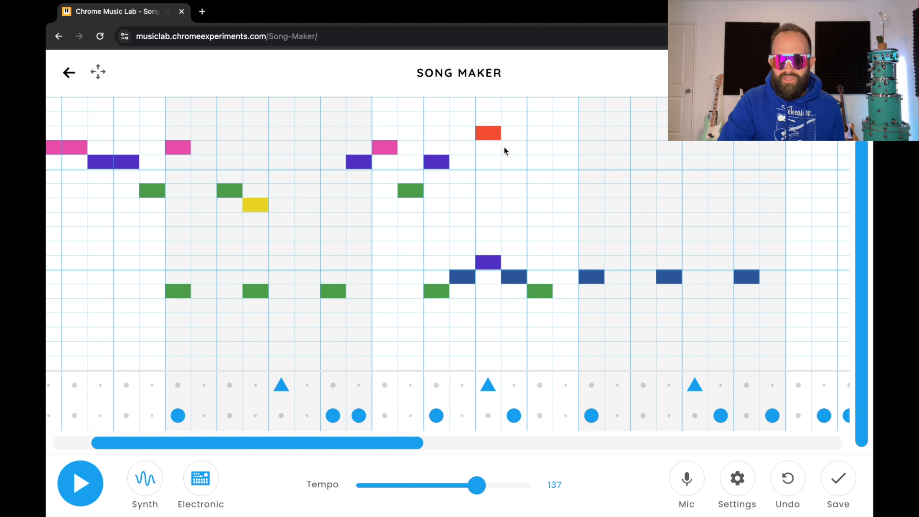
{"action": "left_click", "coordinate": [516, 149]}
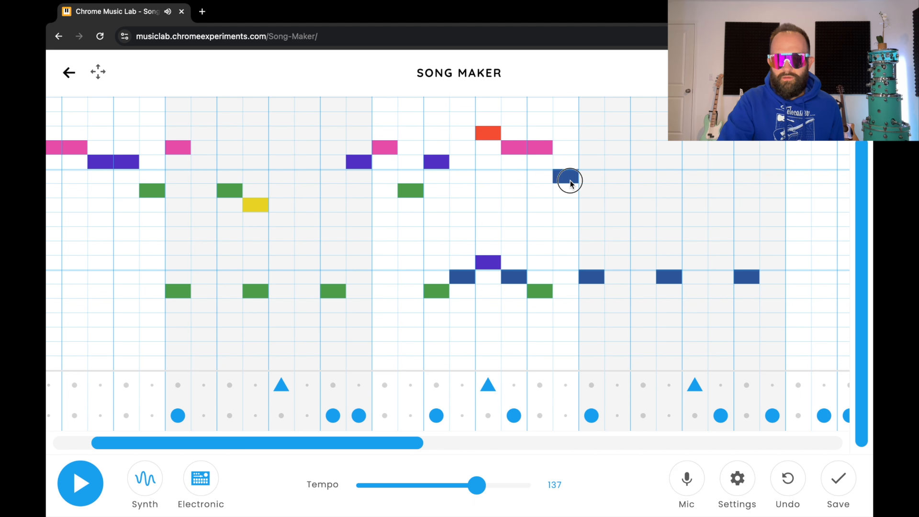
{"action": "left_click_drag", "start_coordinate": [570, 182], "coordinate": [570, 186]}
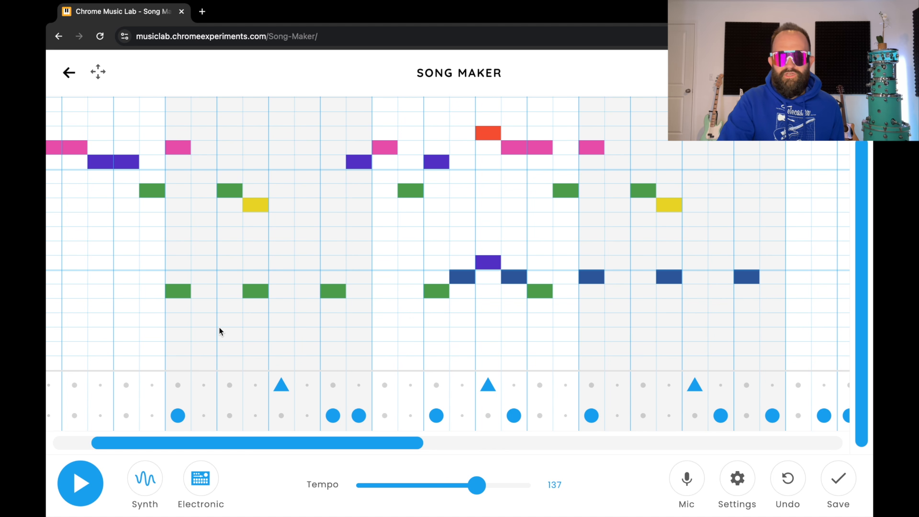
{"action": "left_click", "coordinate": [77, 491]}
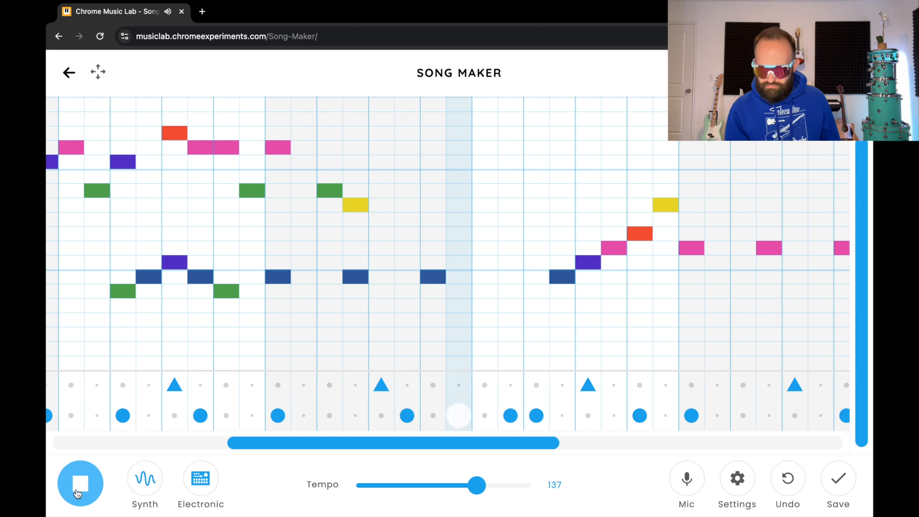
Stop the running playback with the Stop button
{"action": "left_click", "coordinate": [78, 493]}
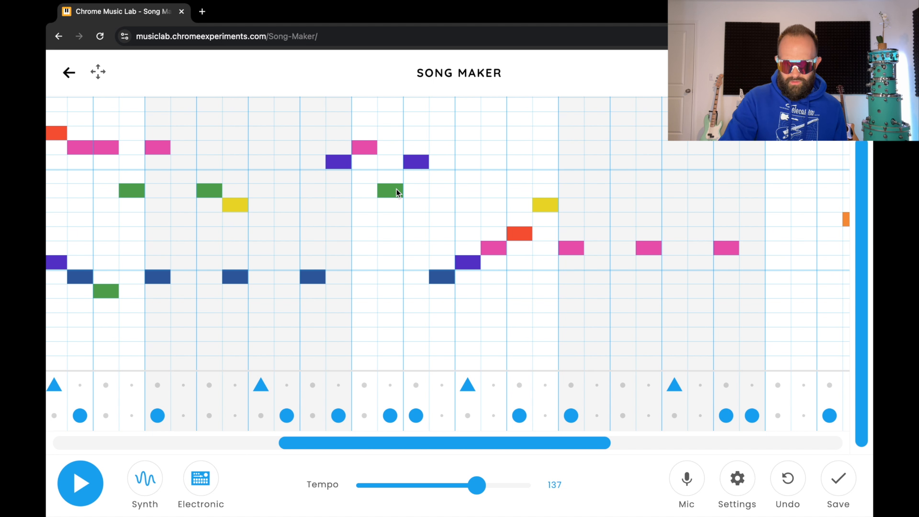
Remove the green, purple and pink notes, then restore the pink note
{"action": "left_click", "coordinate": [394, 189]}
{"action": "left_click", "coordinate": [413, 162]}
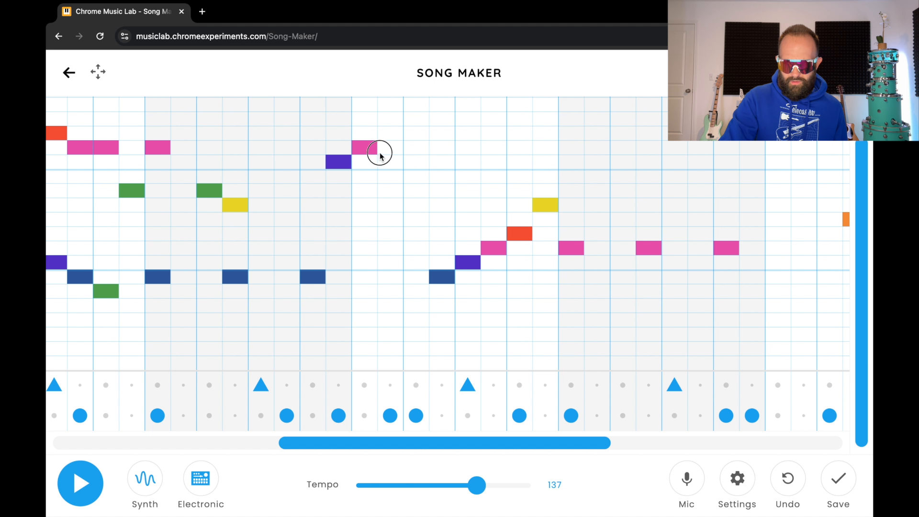
{"action": "left_click", "coordinate": [369, 148]}
{"action": "left_click", "coordinate": [361, 146]}
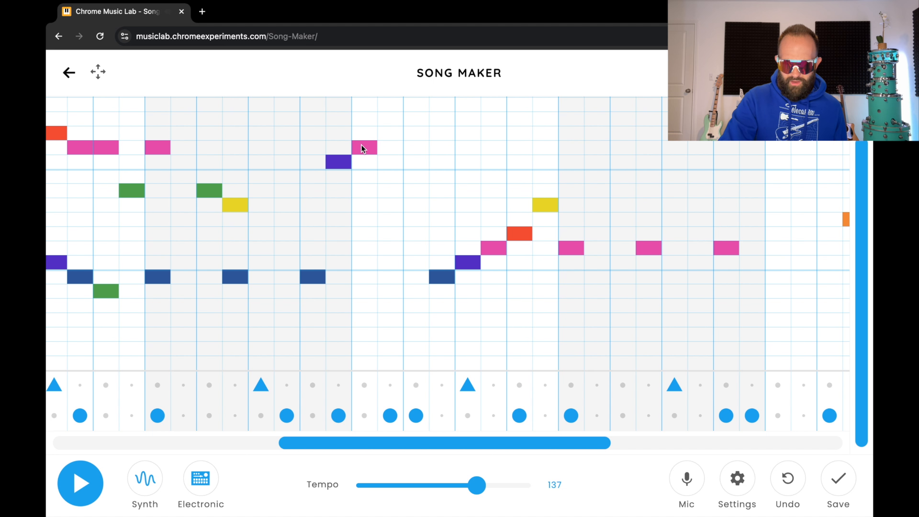
{"action": "left_click", "coordinate": [401, 190]}
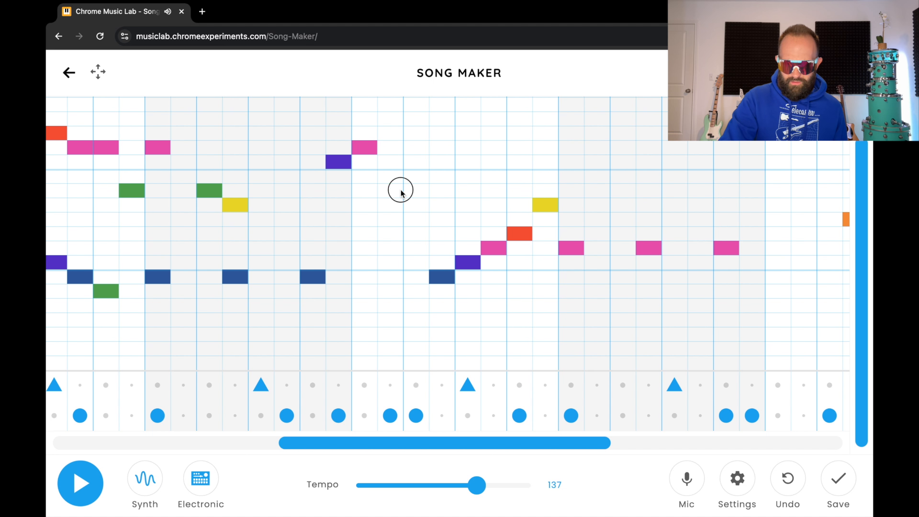
Add a high run of purple, red, yellow, two green and a red note, then play from the start
{"action": "left_click", "coordinate": [418, 161]}
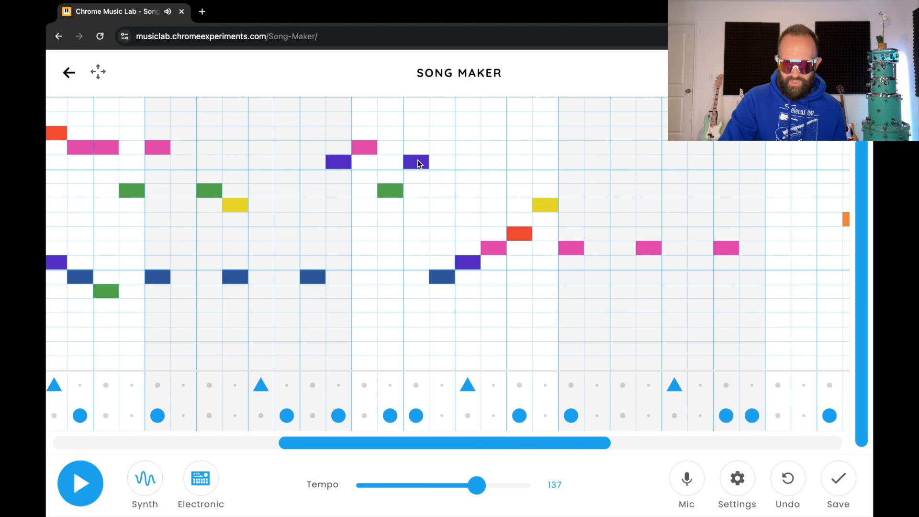
{"action": "left_click", "coordinate": [440, 135]}
{"action": "left_click", "coordinate": [492, 108]}
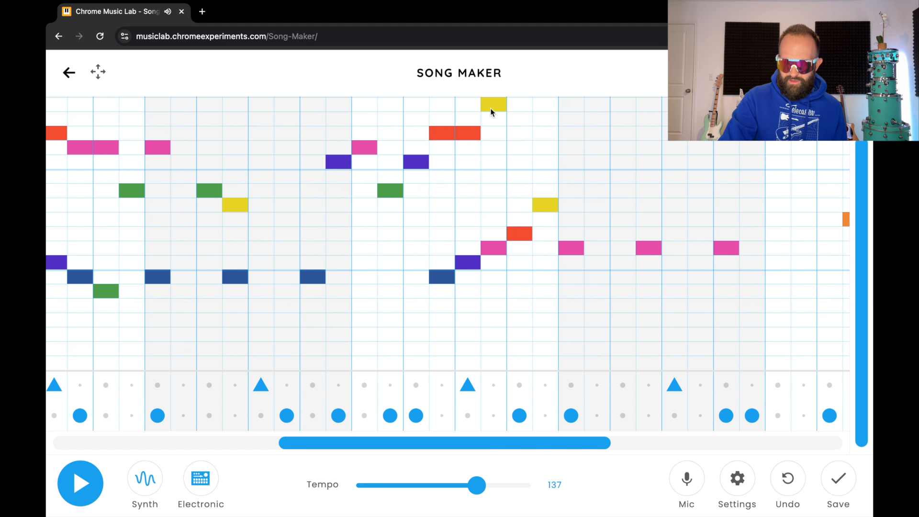
{"action": "left_click", "coordinate": [859, 166]}
{"action": "left_click_drag", "start_coordinate": [860, 166], "coordinate": [859, 137]}
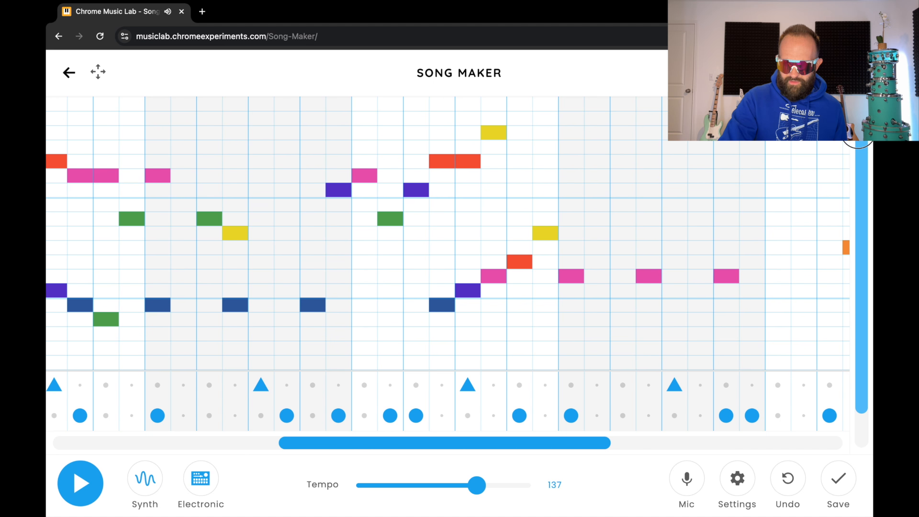
{"action": "left_click", "coordinate": [523, 120]}
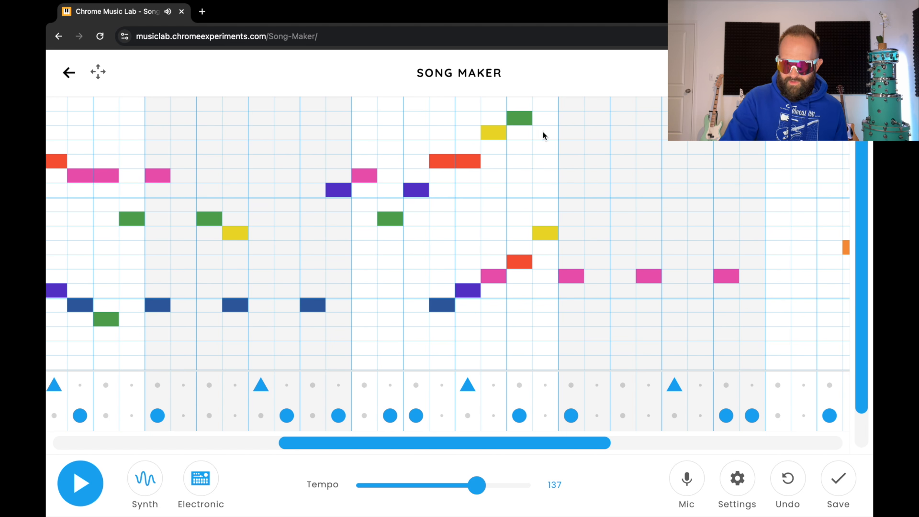
{"action": "left_click", "coordinate": [564, 123]}
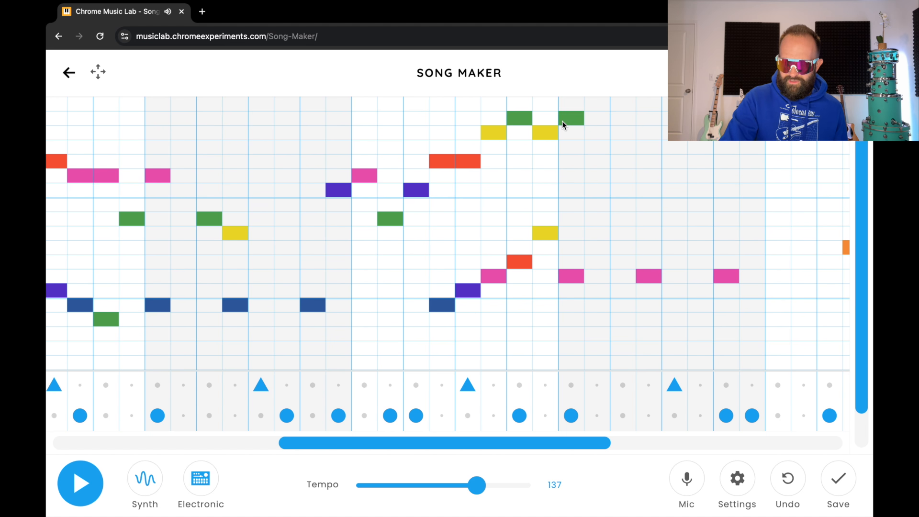
{"action": "left_click", "coordinate": [626, 161]}
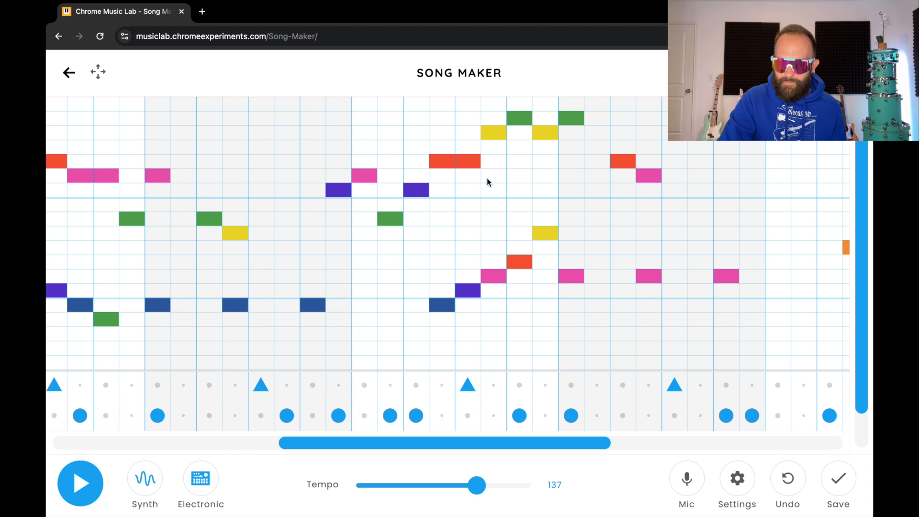
{"action": "left_click", "coordinate": [86, 474]}
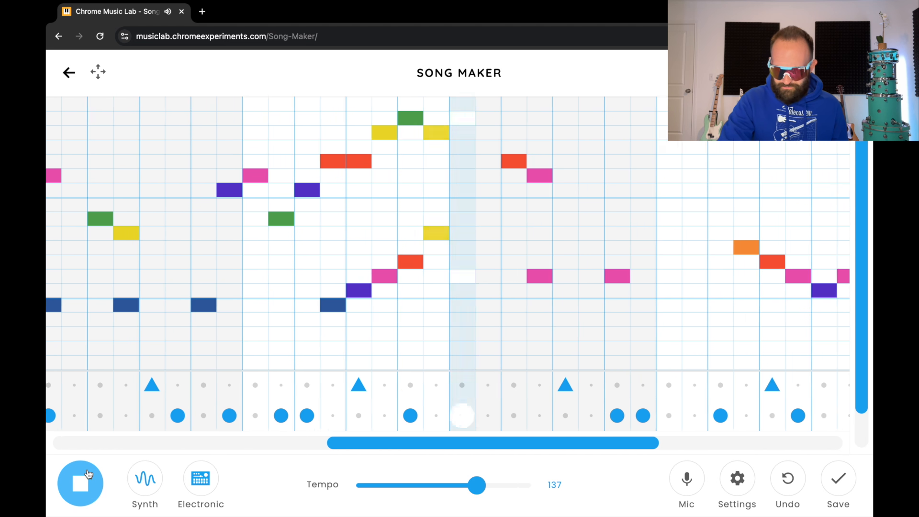
Stop the running playback
{"action": "left_click", "coordinate": [88, 474]}
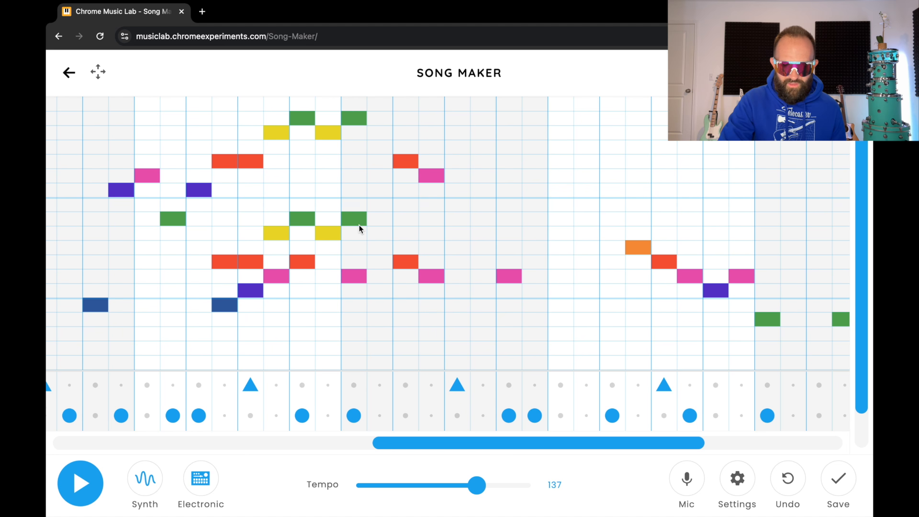
Play and stop the song, then add a pink note an octave above the lower pink note
{"action": "left_click", "coordinate": [89, 495]}
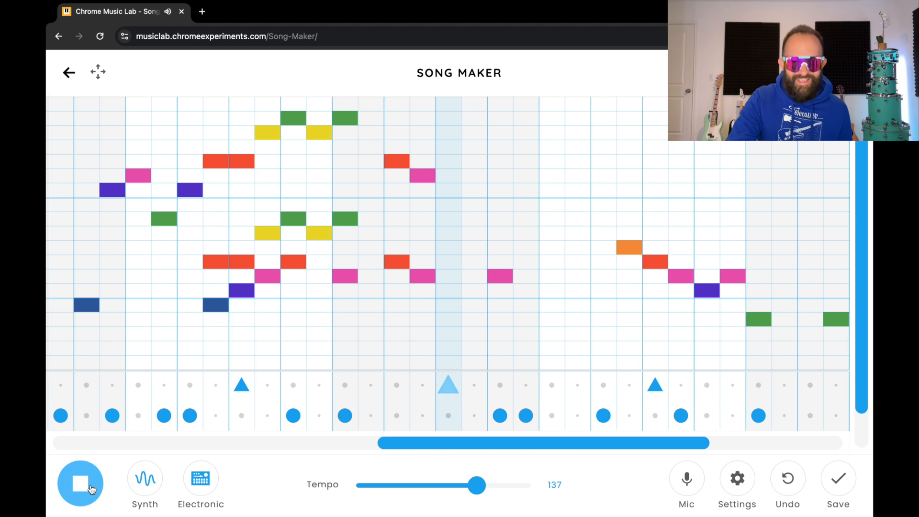
{"action": "left_click", "coordinate": [91, 489]}
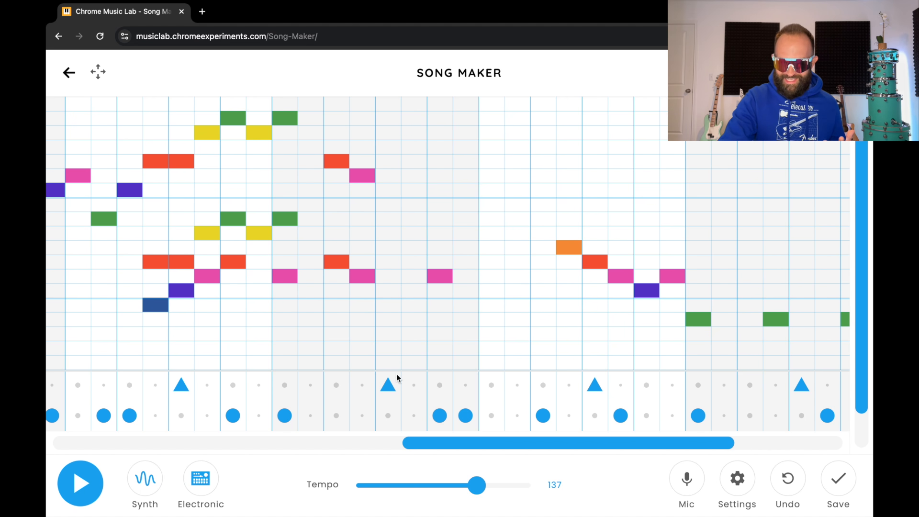
{"action": "left_click_drag", "start_coordinate": [865, 244], "coordinate": [862, 216]}
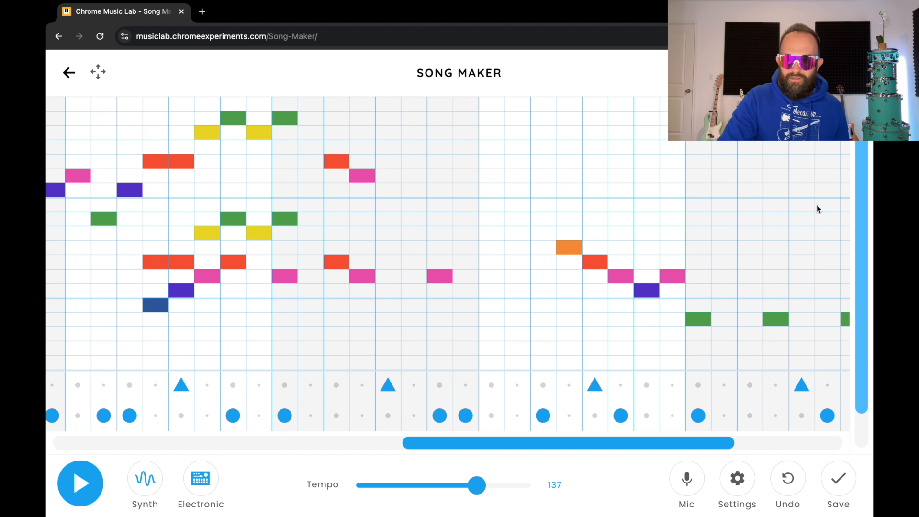
{"action": "left_click", "coordinate": [449, 177]}
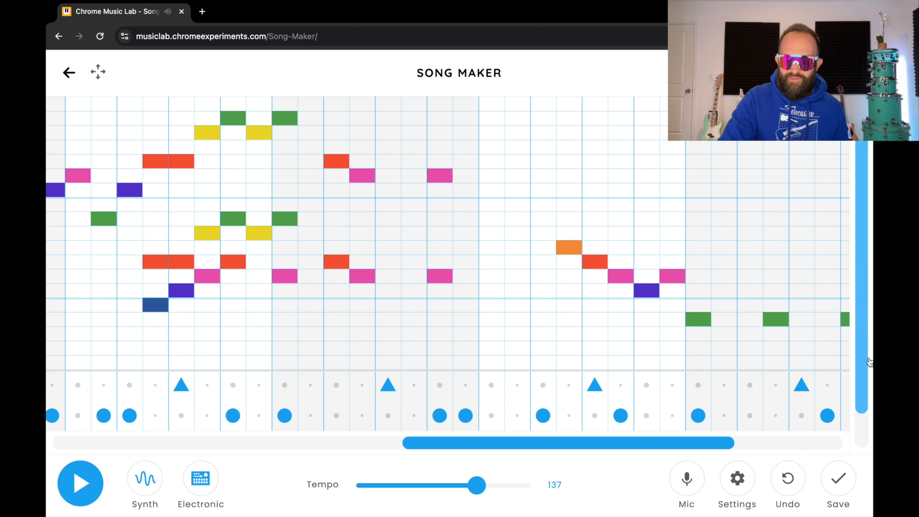
In the later section, paint a row of high green and yellow notes
{"action": "left_click_drag", "start_coordinate": [698, 443], "coordinate": [806, 435]}
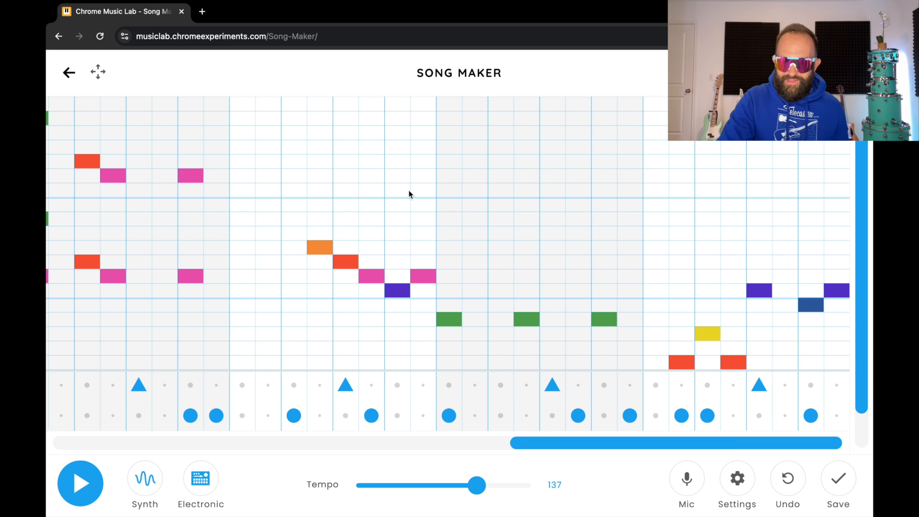
{"action": "left_click", "coordinate": [339, 144]}
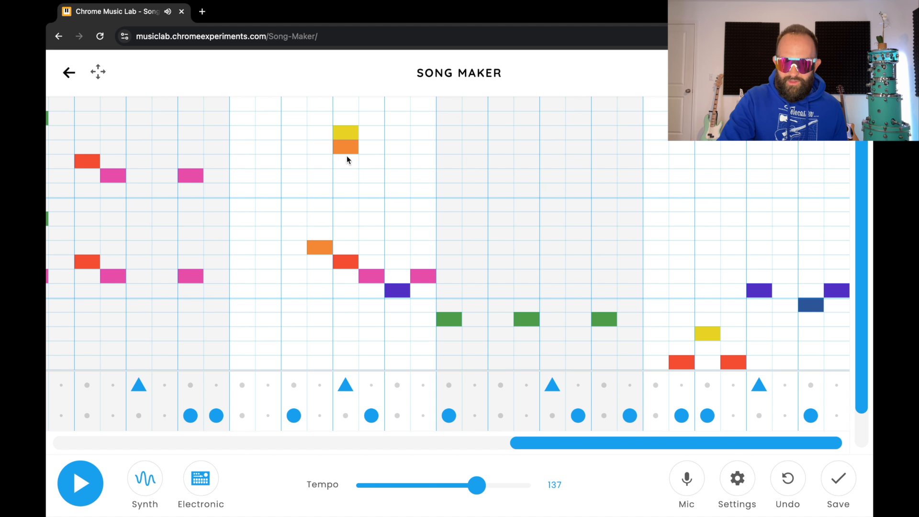
{"action": "mouse_move", "coordinate": [372, 124]}
{"action": "left_mouse_down"}
{"action": "mouse_move", "coordinate": [392, 116]}
{"action": "mouse_move", "coordinate": [417, 127]}
{"action": "left_mouse_up"}
{"action": "left_click", "coordinate": [450, 124]}
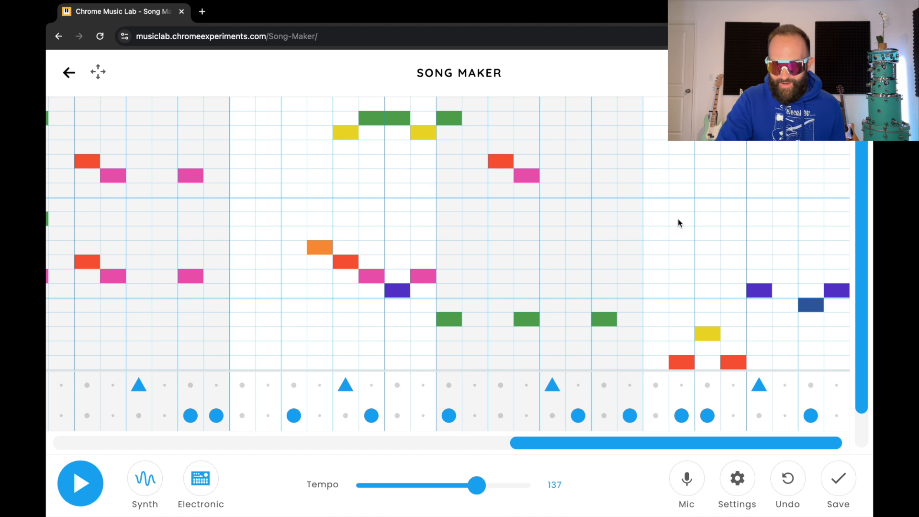
Remove a misplaced yellow and a trial orange note, then add red, purple and blue octave copies
{"action": "left_click", "coordinate": [680, 237]}
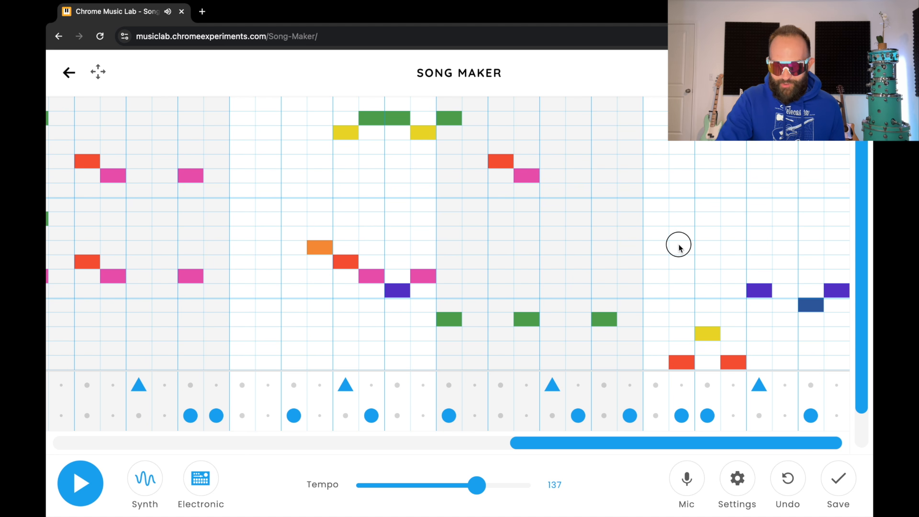
{"action": "left_click", "coordinate": [680, 247]}
{"action": "left_click", "coordinate": [685, 249]}
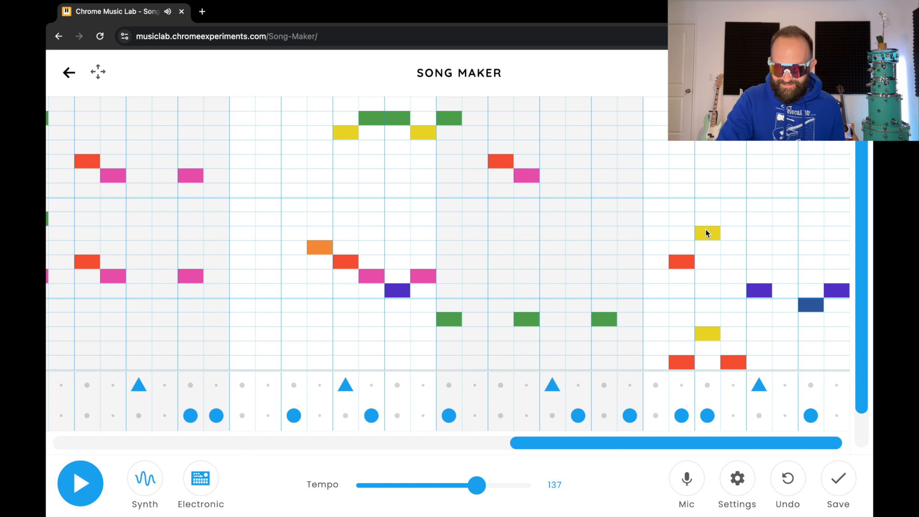
{"action": "left_click", "coordinate": [731, 261]}
{"action": "left_click", "coordinate": [760, 204]}
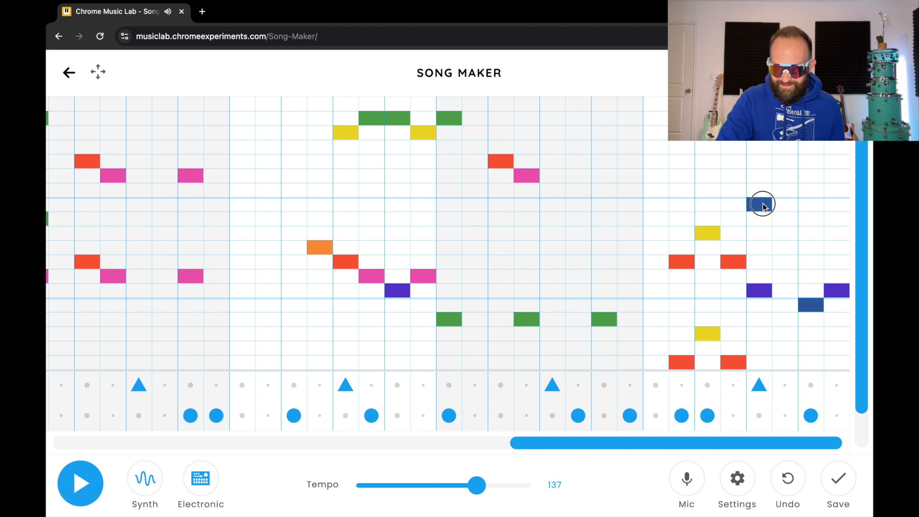
{"action": "left_click", "coordinate": [762, 203]}
{"action": "left_click", "coordinate": [764, 191]}
{"action": "left_click", "coordinate": [813, 204]}
{"action": "left_click", "coordinate": [835, 191]}
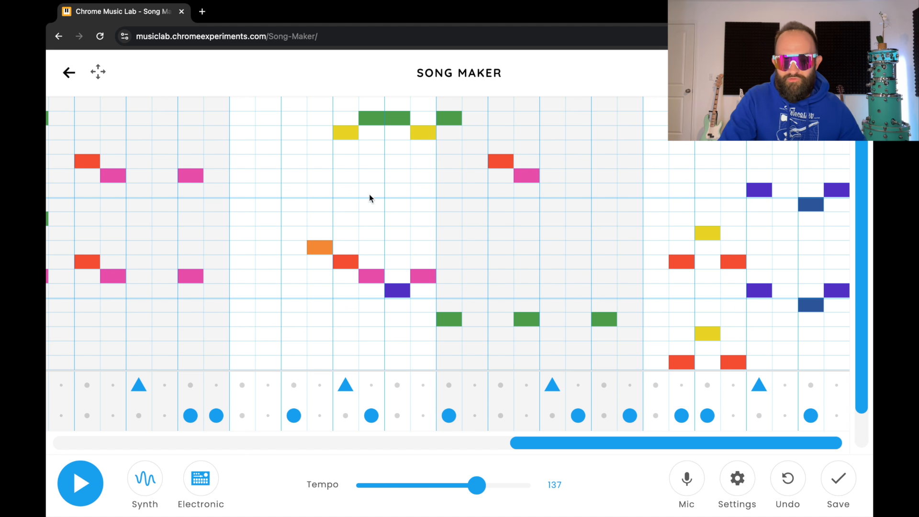
Add lower yellow and green notes doubling the high line an octave down
{"action": "left_click", "coordinate": [343, 232]}
{"action": "left_click", "coordinate": [371, 219]}
{"action": "left_click", "coordinate": [398, 220]}
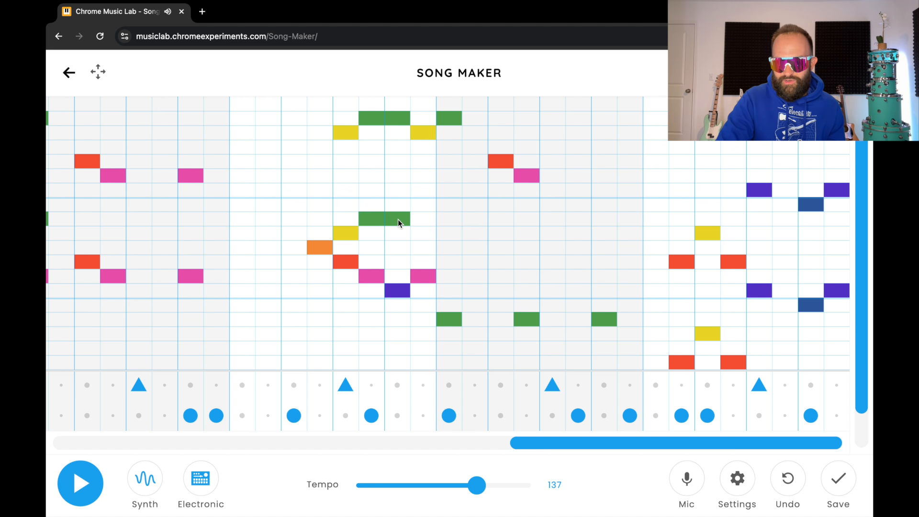
{"action": "left_click", "coordinate": [423, 232]}
{"action": "left_click", "coordinate": [448, 214]}
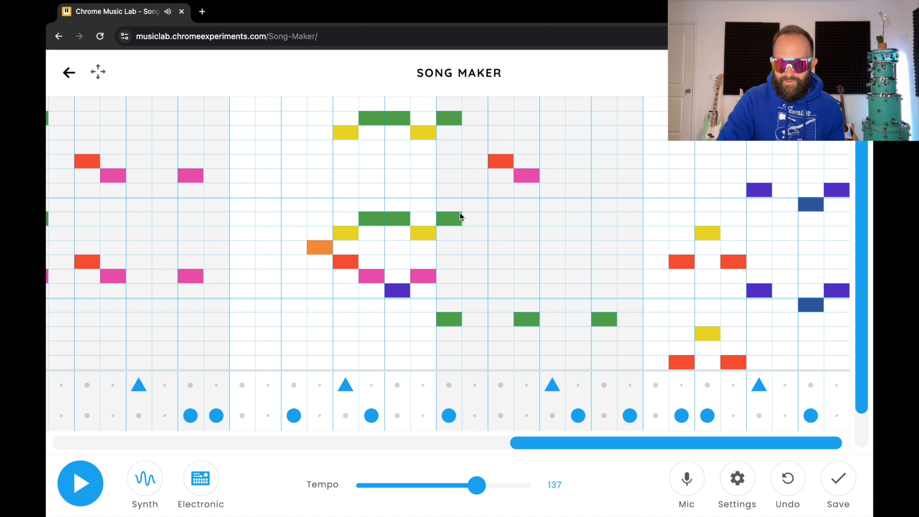
{"action": "left_click", "coordinate": [498, 219]}
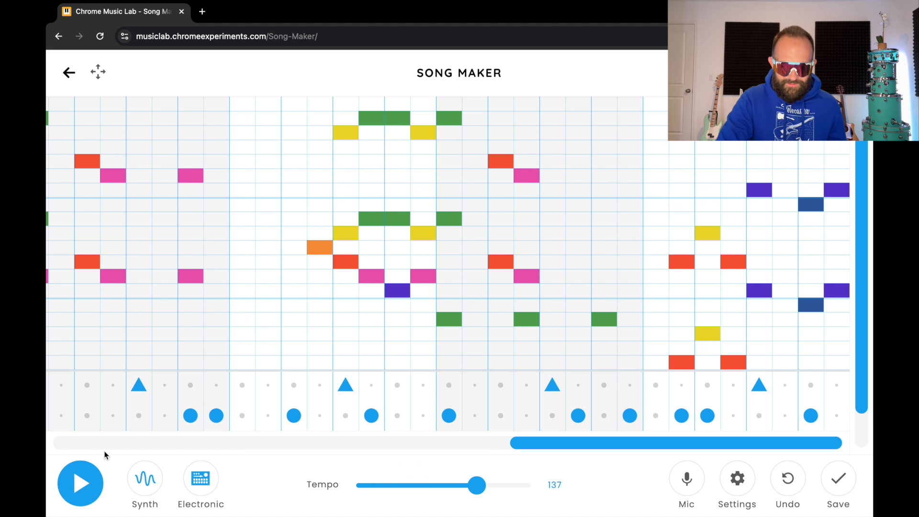
{"action": "left_click", "coordinate": [86, 476]}
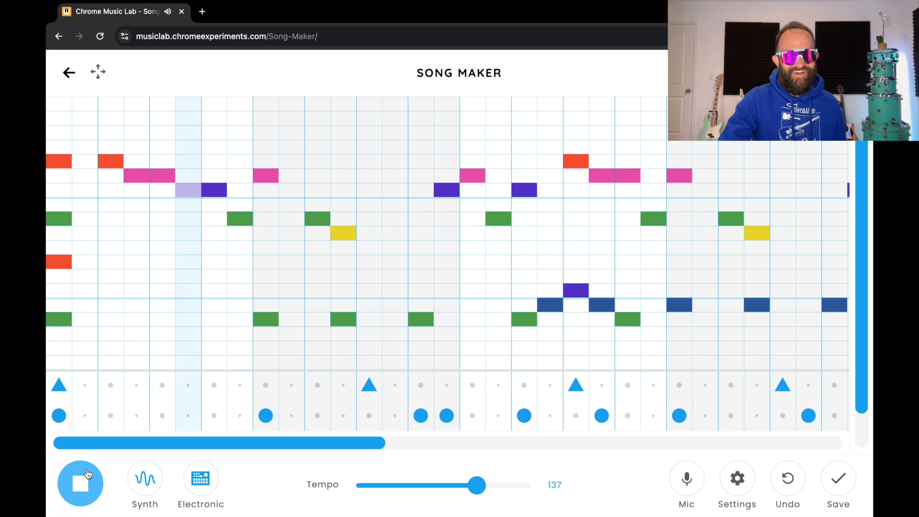
{"action": "left_click", "coordinate": [88, 474]}
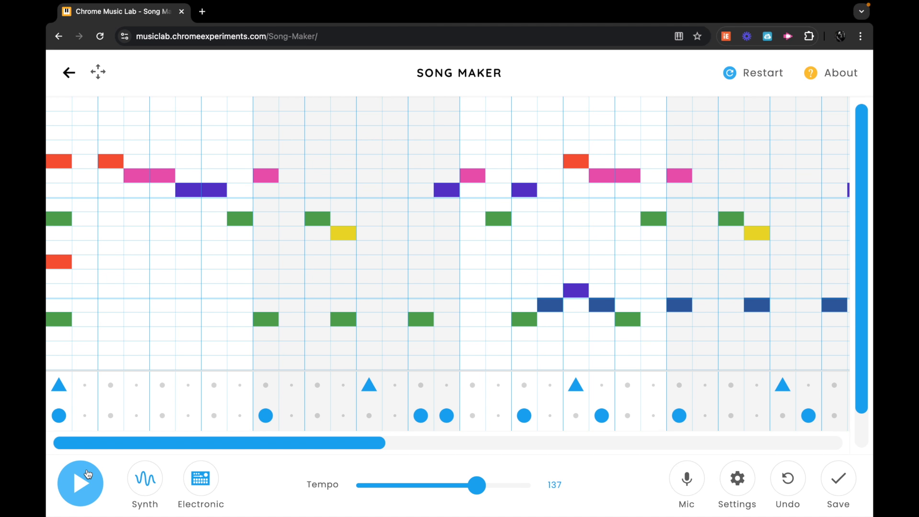
{"action": "key", "text": "super+shift+5"}
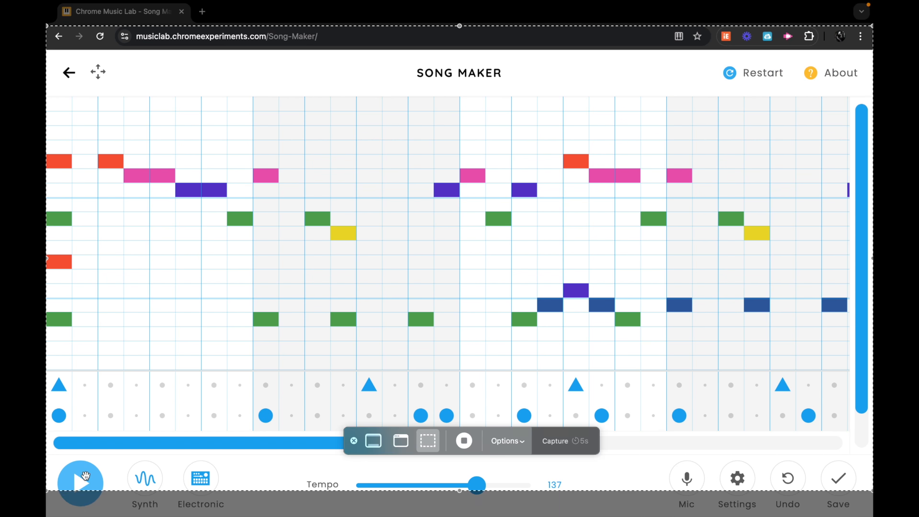